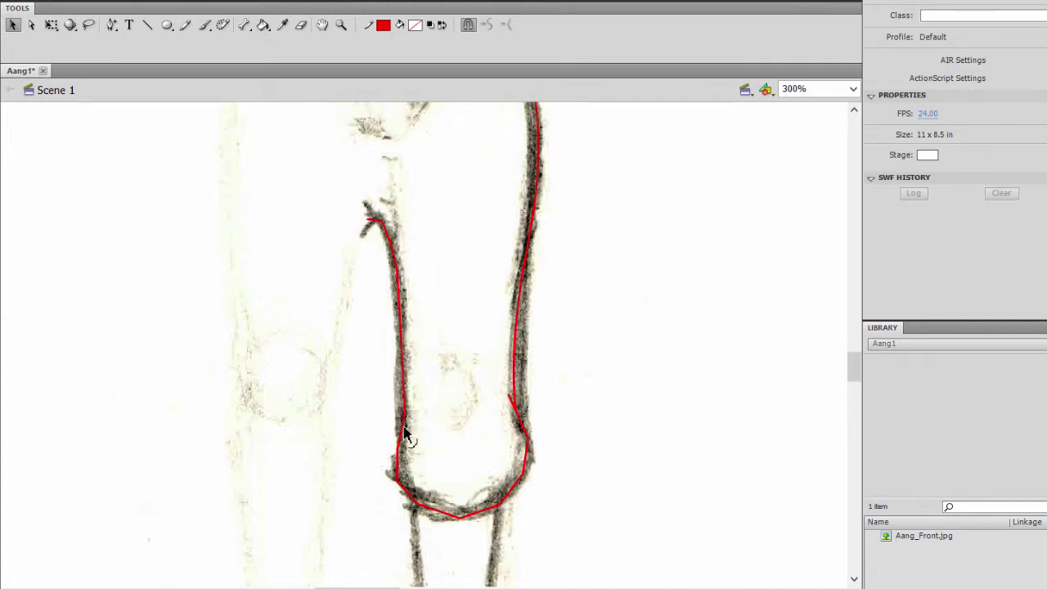
# Bend the straight red segments around the trouser cuff into curves that follow the sketch, and save the document.
pyautogui.moveTo(398, 475)
pyautogui.mouseDown()
pyautogui.moveTo(432, 518)
pyautogui.moveTo(482, 517)
pyautogui.mouseUp()
pyautogui.moveTo(511, 491); pyautogui.dragTo(514, 494)
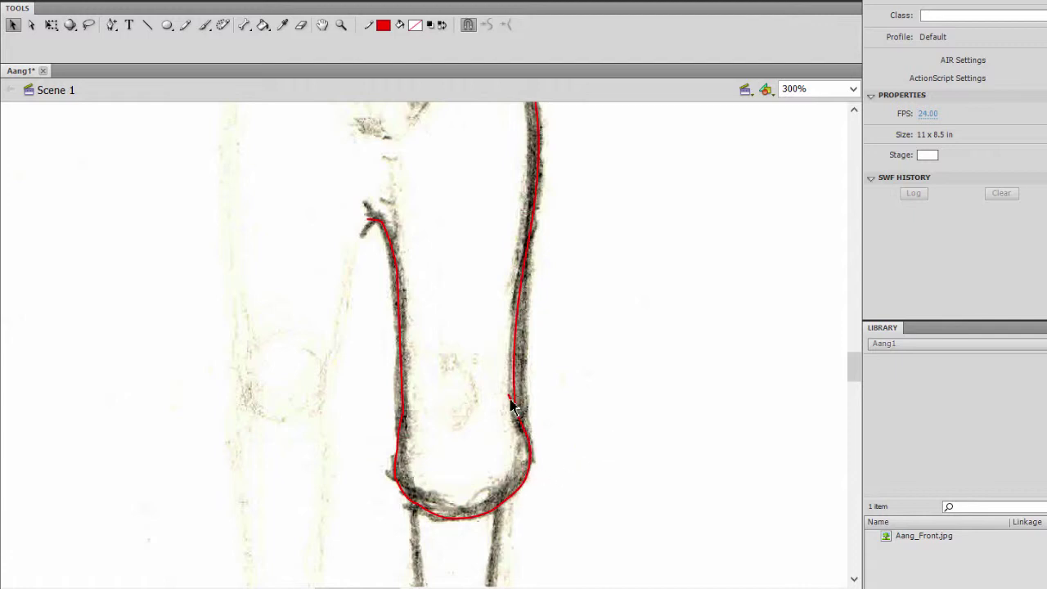
pyautogui.scroll(2, 471, 364)
pyautogui.press('s')
pyautogui.press('v')
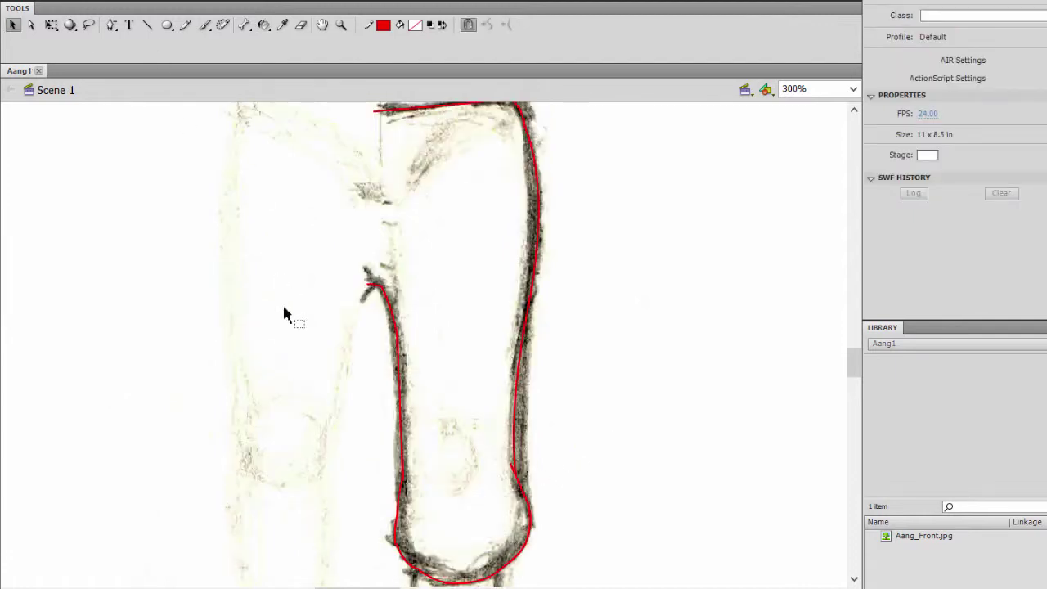
# Draw straight lines down both sides of the shin below the trouser cuff and join them across the ankle.
pyautogui.scroll(-5, 294, 327)
pyautogui.click(148, 25)
pyautogui.scroll(-4, 596, 423)
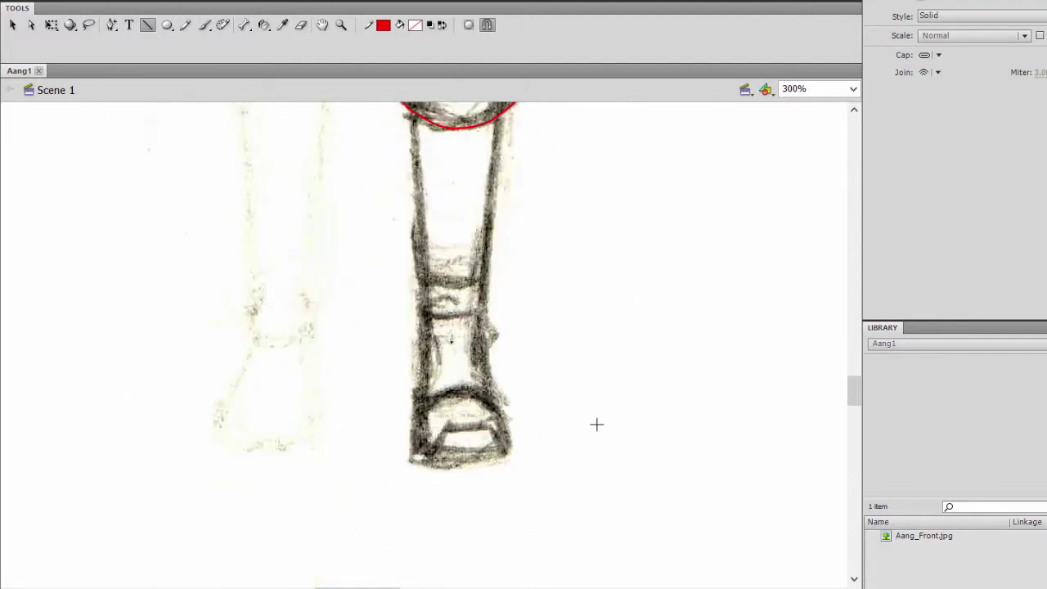
pyautogui.scroll(3, 597, 424)
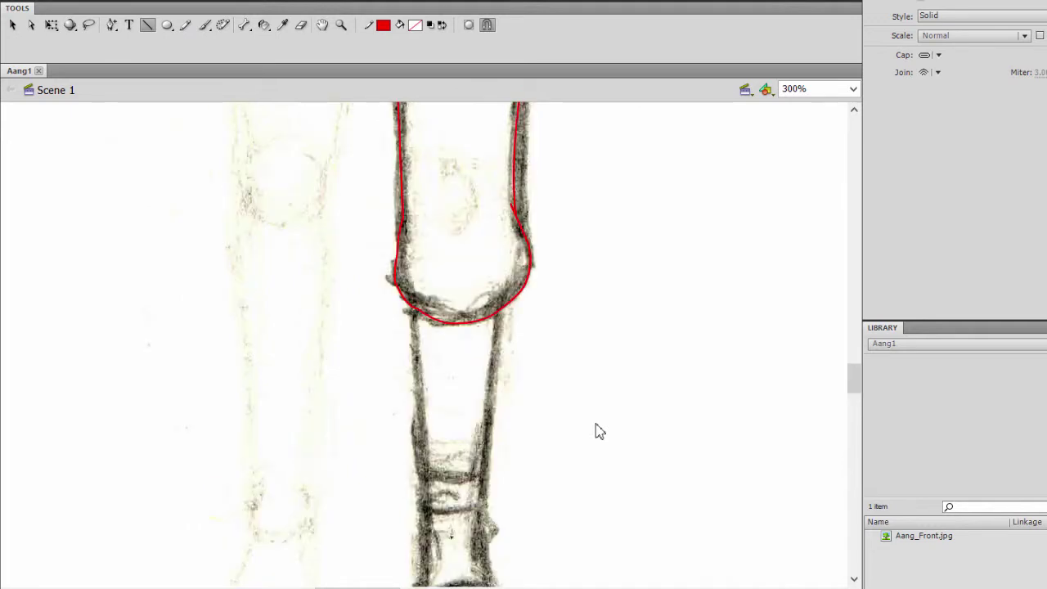
pyautogui.hotkey('ctrl', '-')
pyautogui.hotkey('ctrl', '-')
pyautogui.hotkey('ctrl', '-')
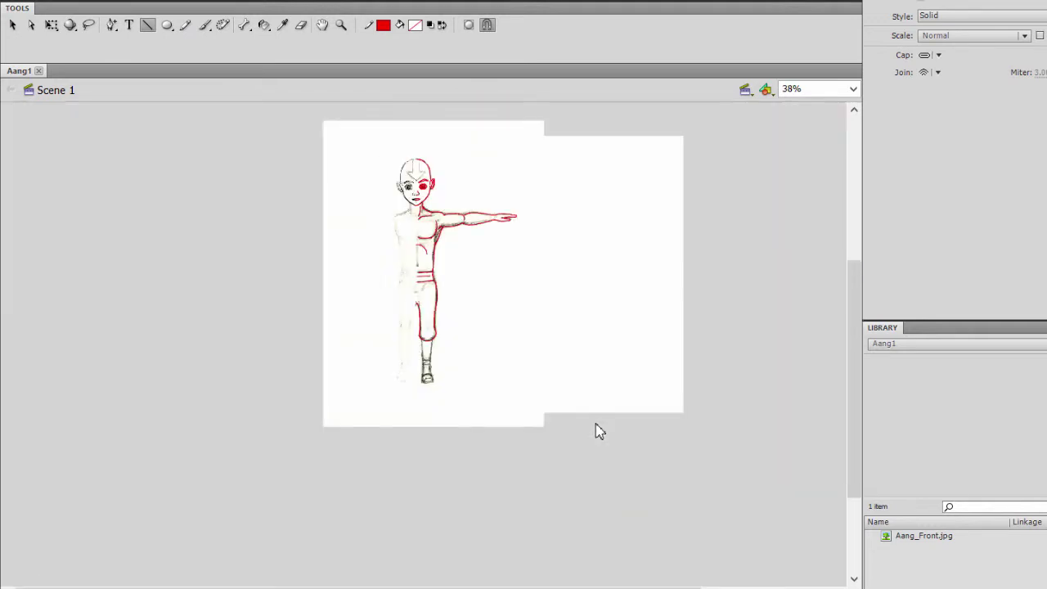
pyautogui.scroll(2, 597, 430)
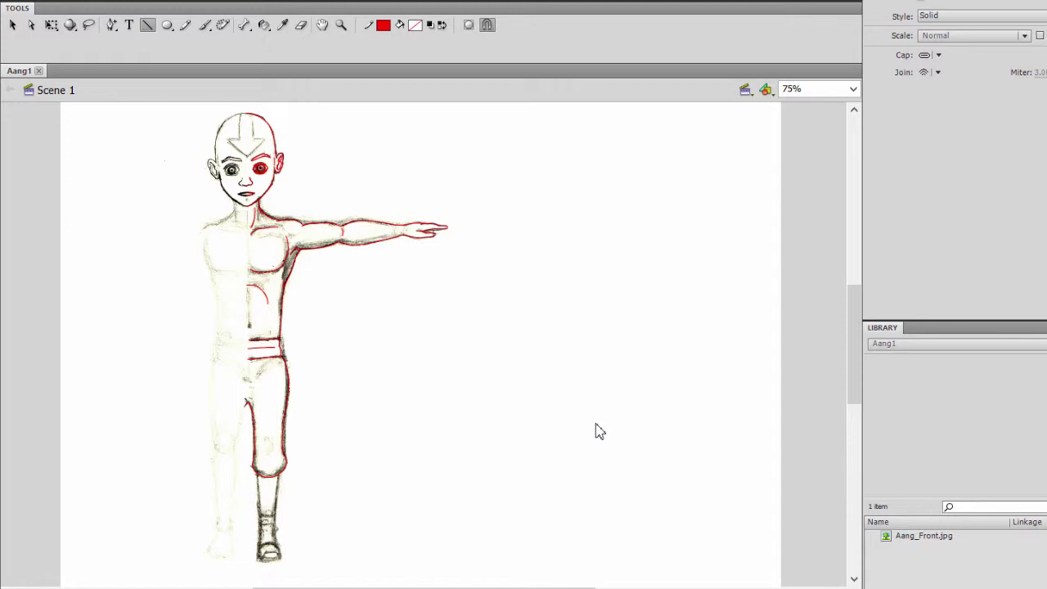
pyautogui.scroll(-3, 229, 302)
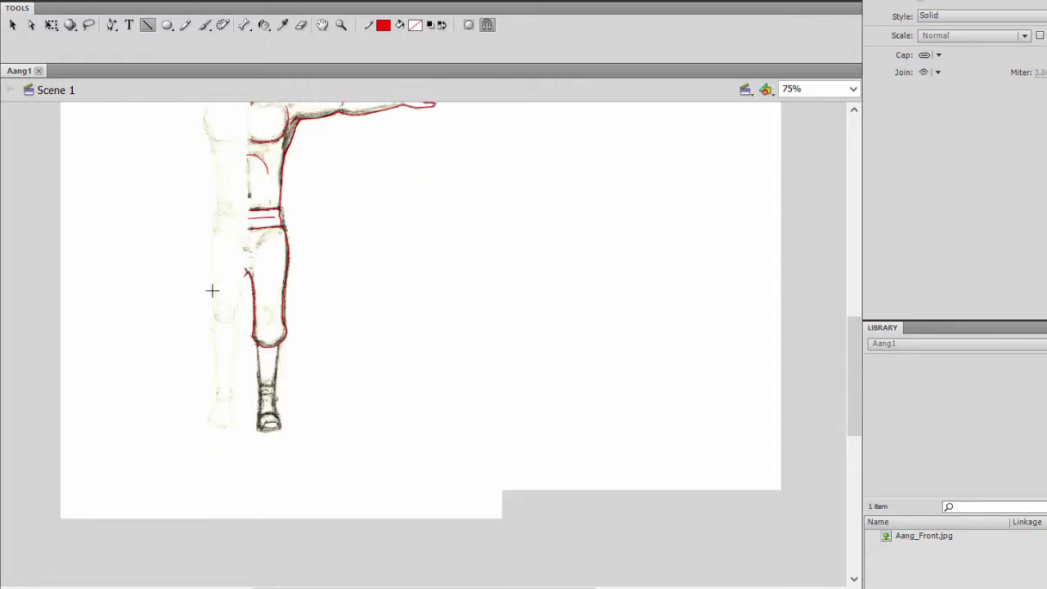
pyautogui.hotkey('ctrl', '=')
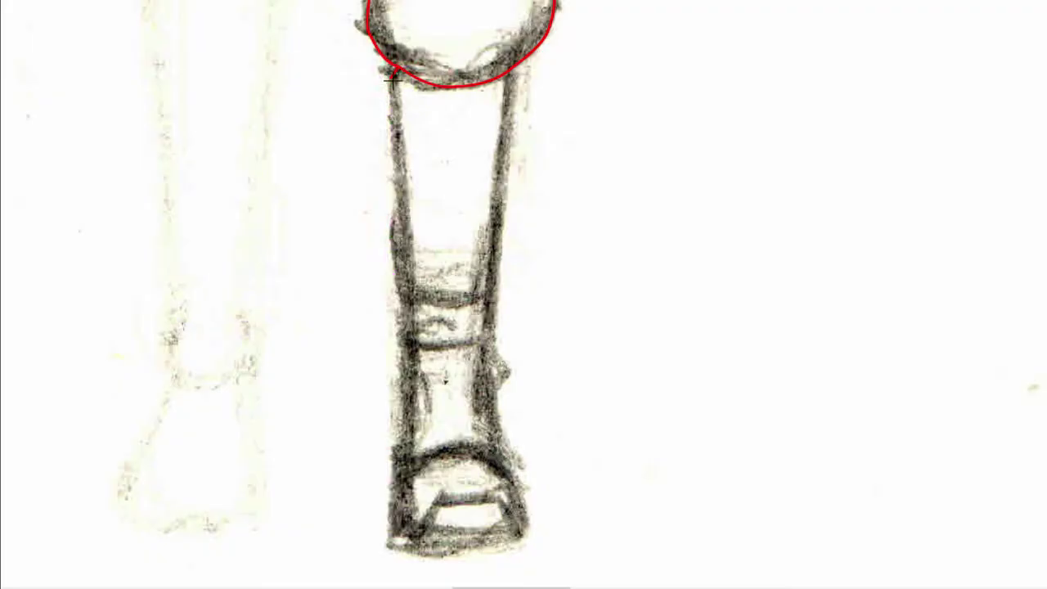
pyautogui.moveTo(392, 81)
pyautogui.mouseDown()
pyautogui.moveTo(410, 311)
pyautogui.moveTo(410, 295)
pyautogui.mouseUp()
pyautogui.moveTo(513, 71)
pyautogui.mouseDown()
pyautogui.moveTo(515, 136)
pyautogui.moveTo(517, 84)
pyautogui.moveTo(486, 297)
pyautogui.mouseUp()
pyautogui.moveTo(409, 294); pyautogui.dragTo(486, 296)
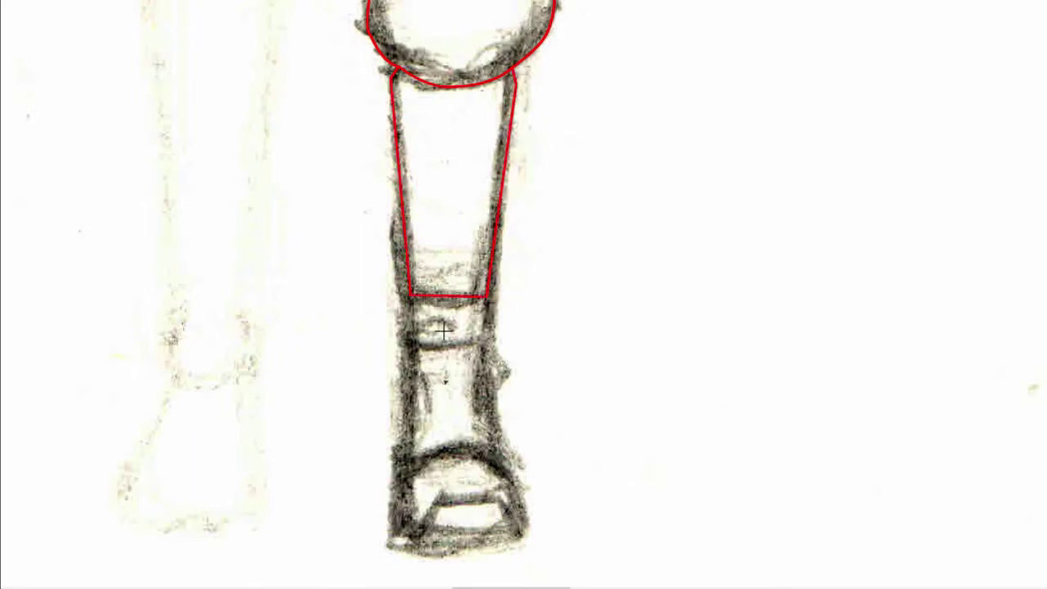
# Add a second ankle-band line, curve the band lines downward, and extend both sides of the leg below the band.
pyautogui.moveTo(409, 338); pyautogui.dragTo(484, 338)
pyautogui.moveTo(444, 297); pyautogui.dragTo(445, 358)
pyautogui.moveTo(410, 295); pyautogui.dragTo(411, 385)
pyautogui.moveTo(488, 296); pyautogui.dragTo(483, 381)
# Trace the straight outline of the foot from the ankle down both sides and across the sole.
pyautogui.scroll(-3, 389, 216)
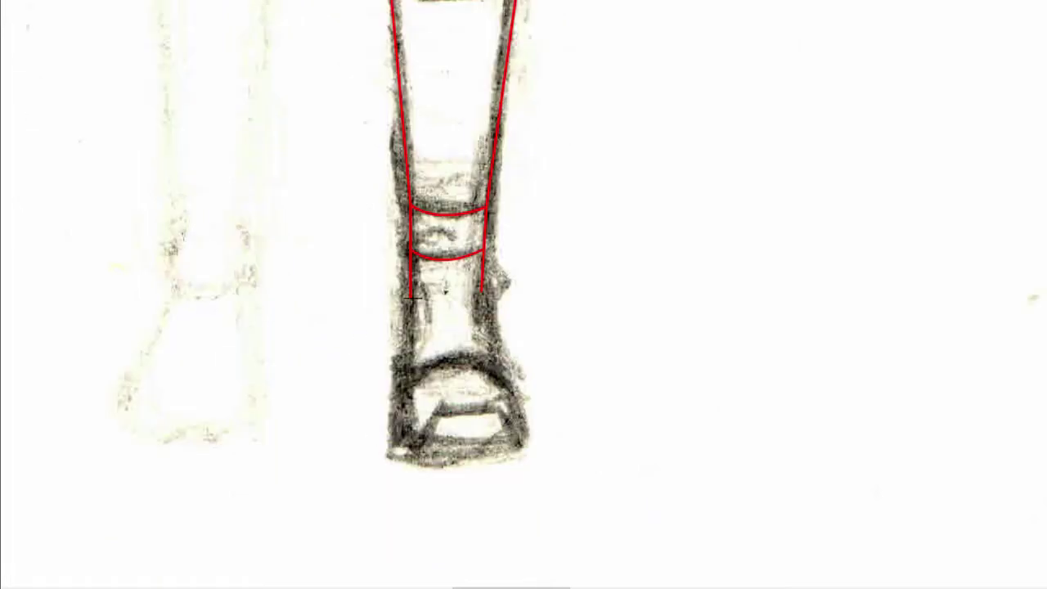
pyautogui.moveTo(411, 294); pyautogui.dragTo(399, 382)
pyautogui.moveTo(484, 292); pyautogui.dragTo(501, 383)
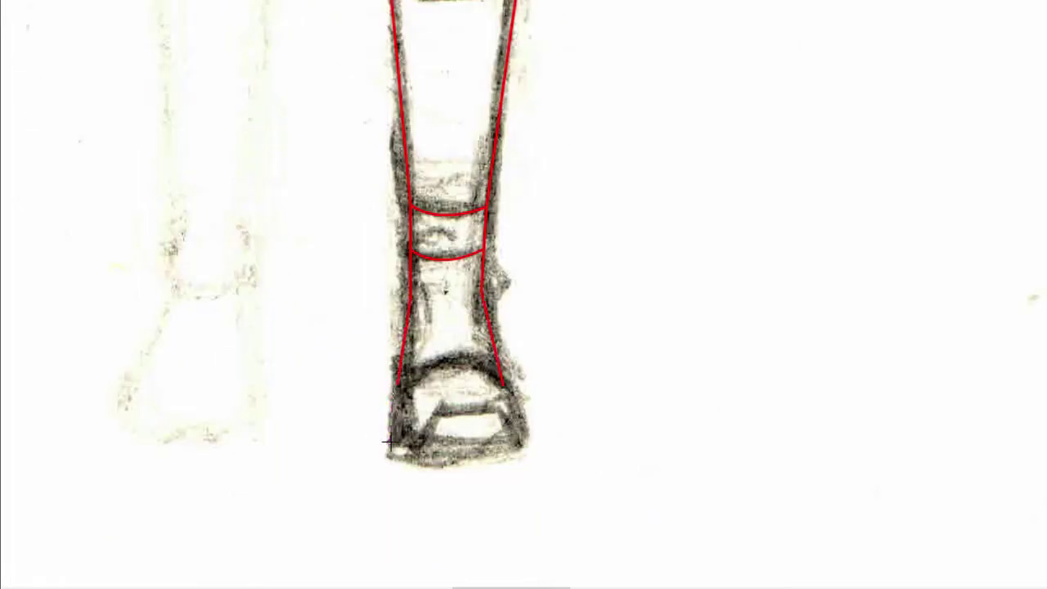
pyautogui.moveTo(398, 383)
pyautogui.mouseDown()
pyautogui.moveTo(391, 448)
pyautogui.moveTo(500, 456)
pyautogui.moveTo(519, 444)
pyautogui.moveTo(500, 382)
pyautogui.mouseUp()
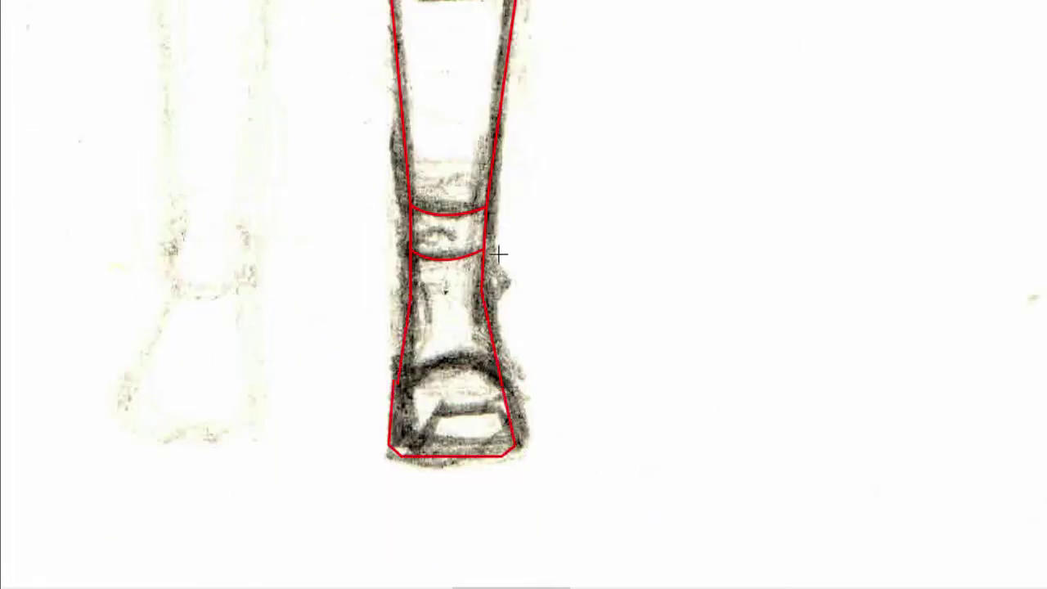
# Draw an arched line across the top of the foot and delete the ends that stick out past the outline.
pyautogui.moveTo(383, 364)
pyautogui.mouseDown()
pyautogui.moveTo(513, 362)
pyautogui.moveTo(460, 355)
pyautogui.mouseUp()
pyautogui.press('v')
pyautogui.moveTo(401, 364); pyautogui.dragTo(406, 376)
pyautogui.moveTo(497, 364); pyautogui.dragTo(447, 355)
pyautogui.click(389, 370)
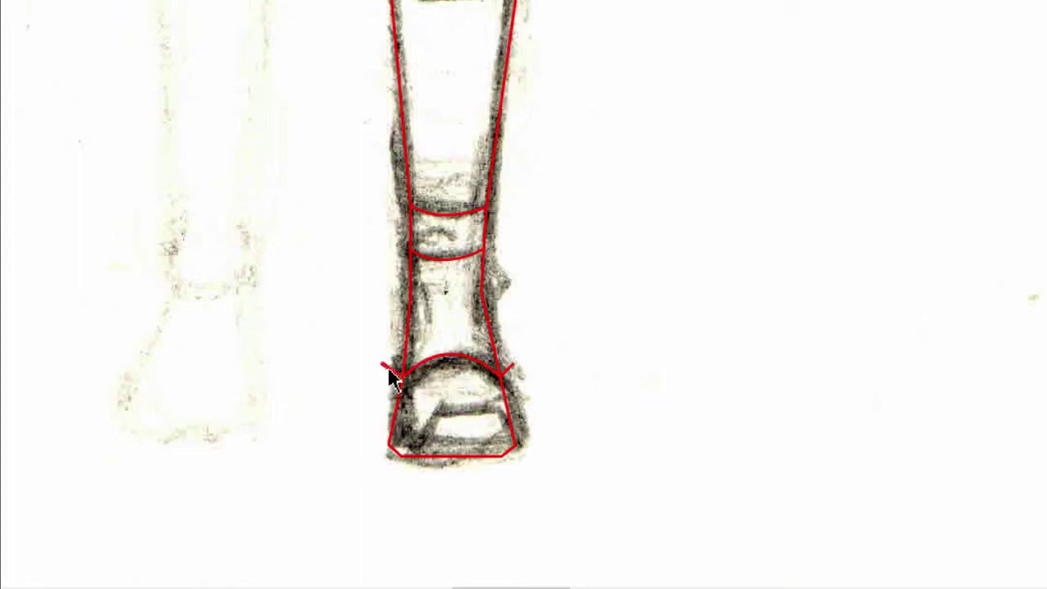
pyautogui.click(389, 370)
pyautogui.press('Delete')
pyautogui.click(511, 370)
pyautogui.press('Delete')
# Curve the sole line downward and round the two bottom corners of the foot to match the sketch.
pyautogui.press('n')
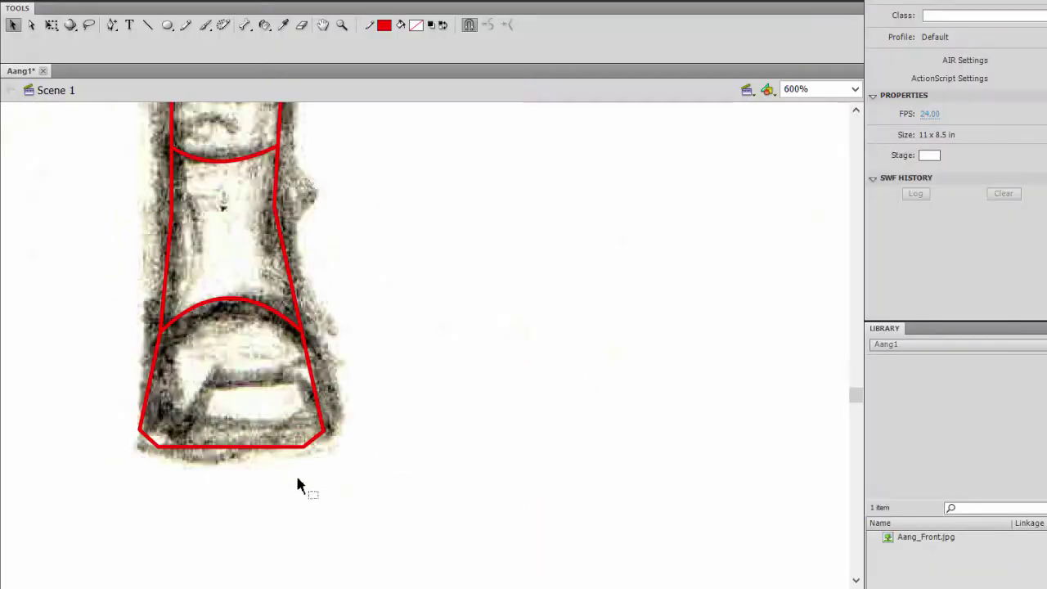
pyautogui.moveTo(232, 448); pyautogui.dragTo(232, 459)
pyautogui.moveTo(140, 428)
pyautogui.mouseDown()
pyautogui.moveTo(142, 416)
pyautogui.moveTo(147, 437)
pyautogui.mouseUp()
pyautogui.moveTo(324, 431)
pyautogui.mouseDown()
pyautogui.moveTo(324, 415)
pyautogui.moveTo(321, 437)
pyautogui.mouseUp()
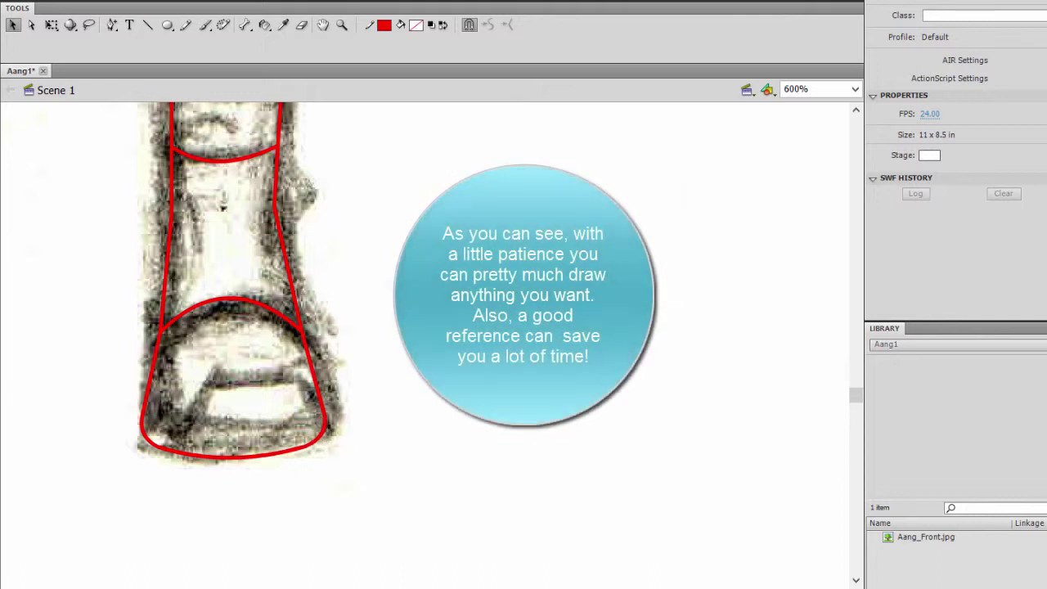
# Draw the trapezoid toe detail inside the foot, bend its lines slightly, and delete the ends overhanging the sole.
pyautogui.press('n')
pyautogui.moveTo(150, 432); pyautogui.dragTo(191, 372)
pyautogui.hotkey('ctrl', 'z')
pyautogui.moveTo(155, 434); pyautogui.dragTo(190, 358)
pyautogui.moveTo(190, 358)
pyautogui.mouseDown()
pyautogui.moveTo(281, 357)
pyautogui.moveTo(325, 448)
pyautogui.mouseUp()
pyautogui.press('v')
pyautogui.moveTo(223, 357); pyautogui.dragTo(223, 363)
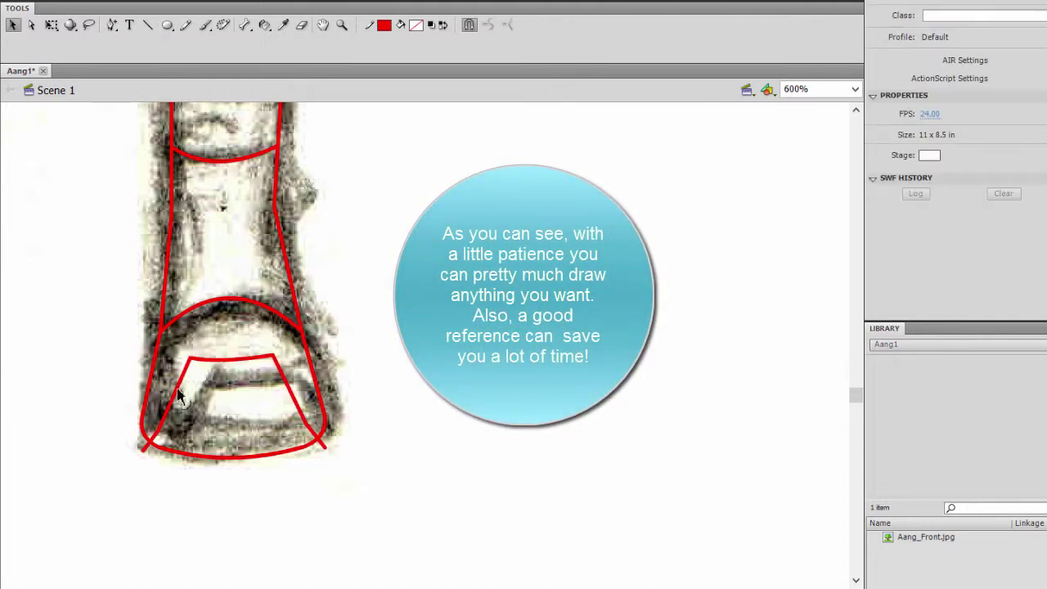
pyautogui.moveTo(176, 388); pyautogui.dragTo(174, 391)
pyautogui.moveTo(160, 432); pyautogui.dragTo(151, 440)
pyautogui.click(146, 447)
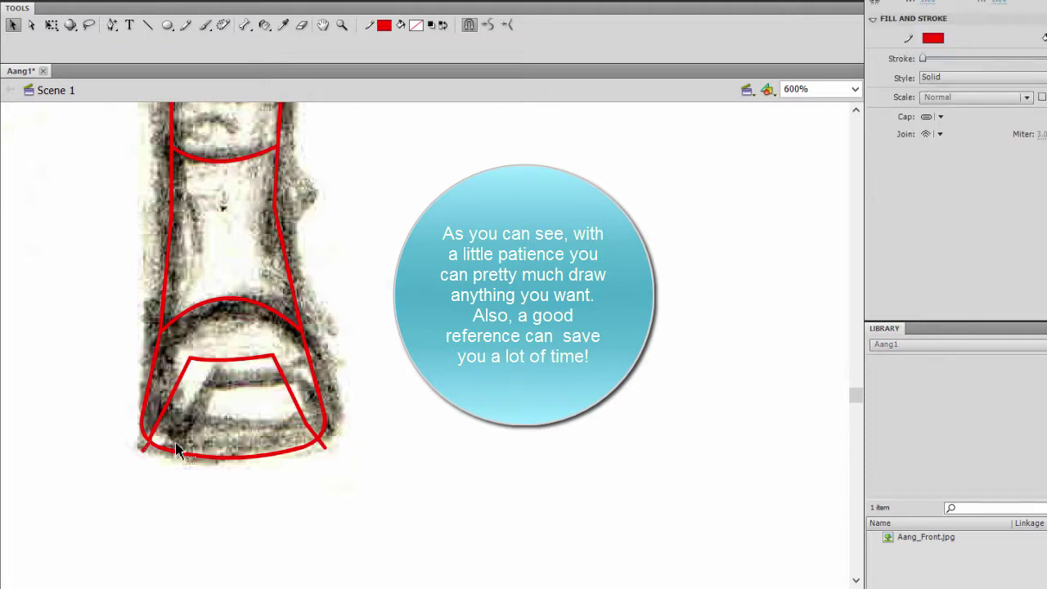
pyautogui.press('Delete')
pyautogui.scroll(3, 327, 434)
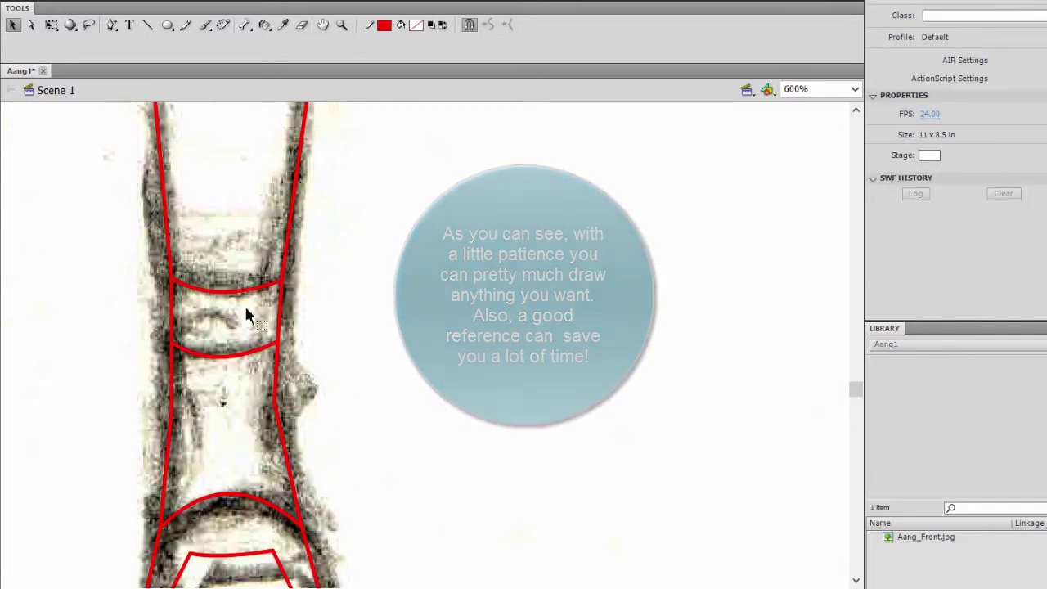
# Draw a curved bump for the outer ankle bone and delete the outline segment and line ends it replaces.
pyautogui.press('n')
pyautogui.moveTo(273, 367)
pyautogui.mouseDown()
pyautogui.moveTo(293, 401)
pyautogui.moveTo(271, 443)
pyautogui.mouseUp()
pyautogui.press('v')
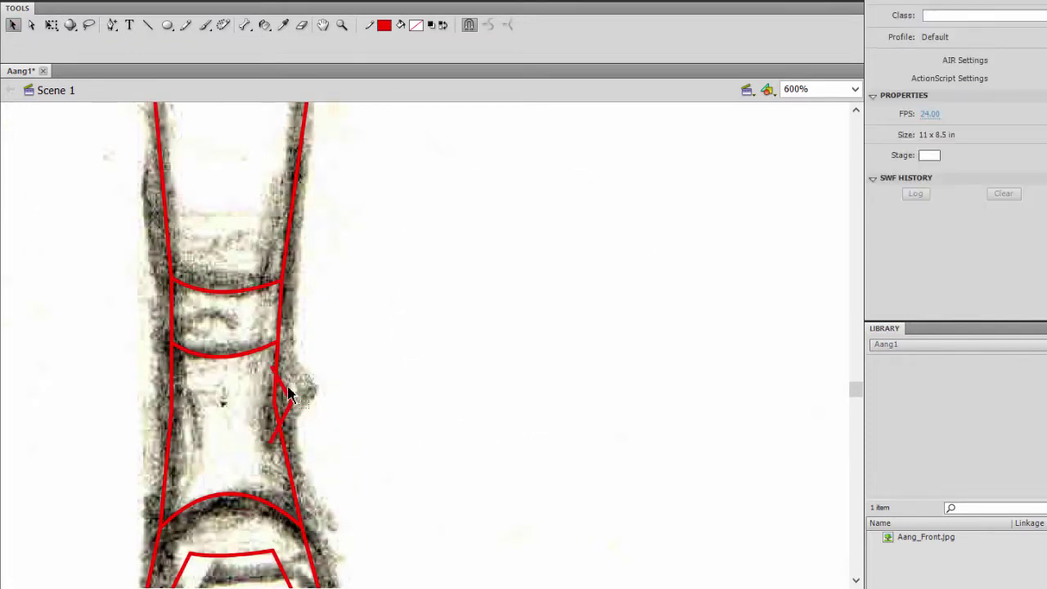
pyautogui.moveTo(286, 386); pyautogui.dragTo(284, 420)
pyautogui.click(276, 387)
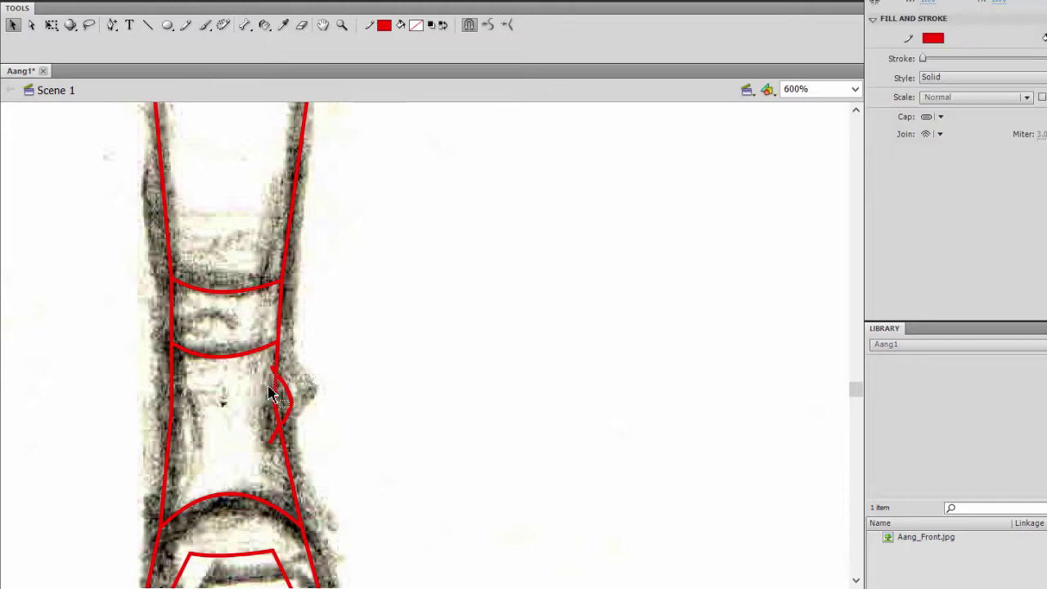
pyautogui.press('Delete')
pyautogui.click(273, 368)
pyautogui.press('Delete')
pyautogui.click(277, 417)
pyautogui.keyDown('shift'); pyautogui.click(274, 438); pyautogui.keyUp('shift')
pyautogui.press('Delete')
# Draw a matching bump on the inner side of the ankle and remove the surplus line segments.
pyautogui.scroll(-3, 396, 409)
pyautogui.click(147, 27)
pyautogui.moveTo(175, 186)
pyautogui.mouseDown()
pyautogui.moveTo(161, 215)
pyautogui.moveTo(171, 242)
pyautogui.mouseUp()
pyautogui.click(14, 27)
pyautogui.click(172, 197)
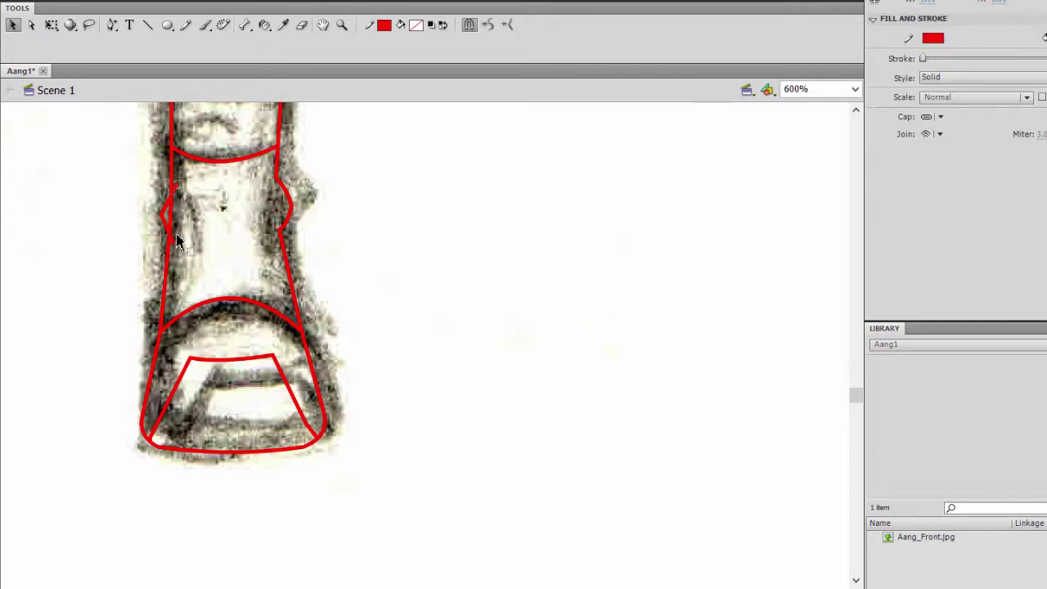
pyautogui.click(231, 237)
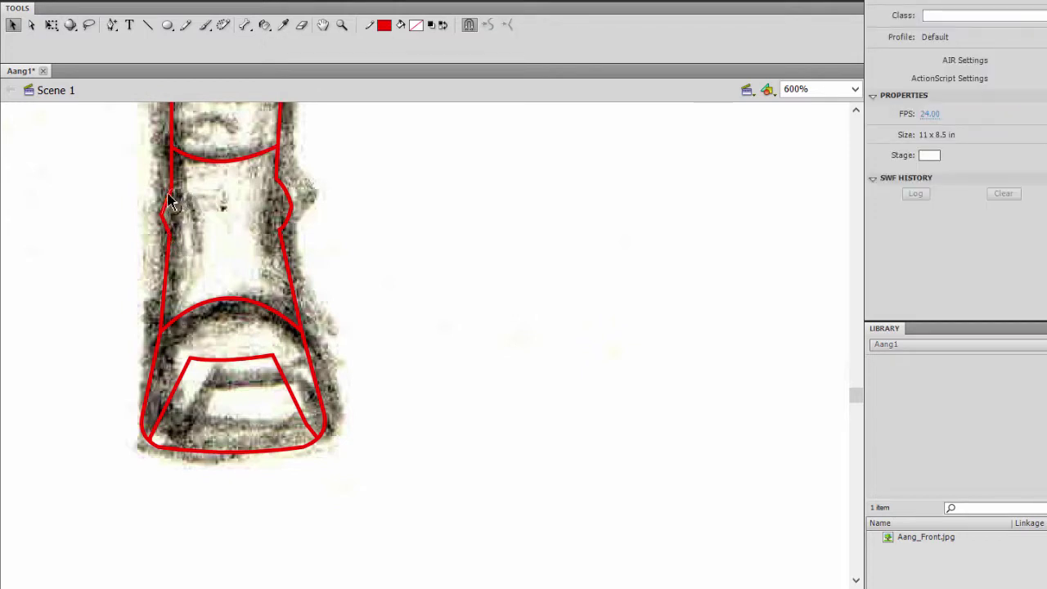
# Trace half of the forehead arrow, bend its lines to the sketch, and delete the end sticking out above the head.
pyautogui.scroll(5, 215, 218)
pyautogui.hotkey('ctrl', '2')
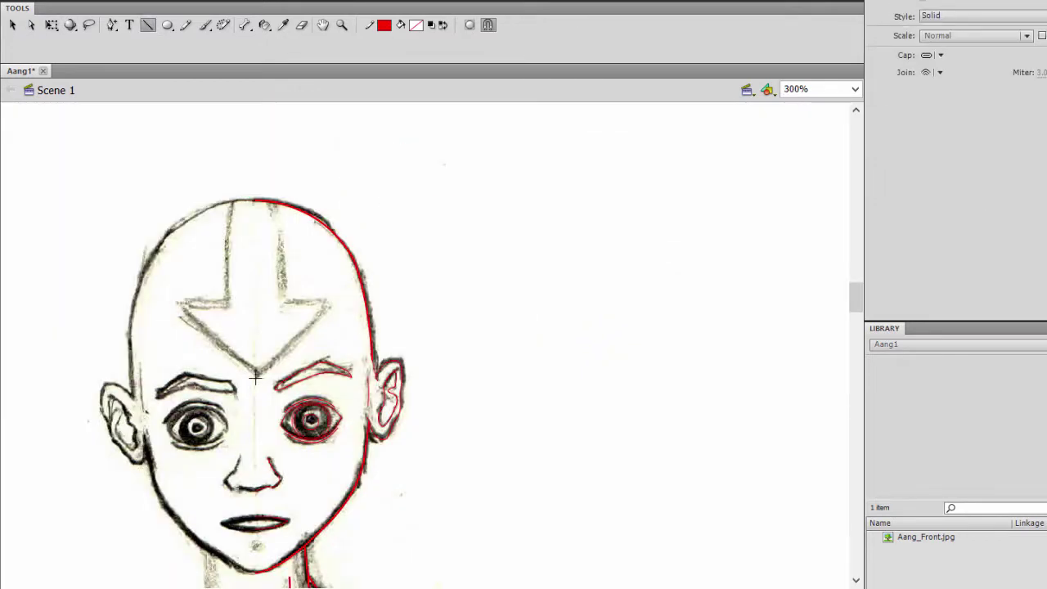
pyautogui.moveTo(255, 377); pyautogui.dragTo(330, 302)
pyautogui.moveTo(329, 302); pyautogui.dragTo(281, 302)
pyautogui.moveTo(280, 303); pyautogui.dragTo(271, 185)
pyautogui.click(12, 25)
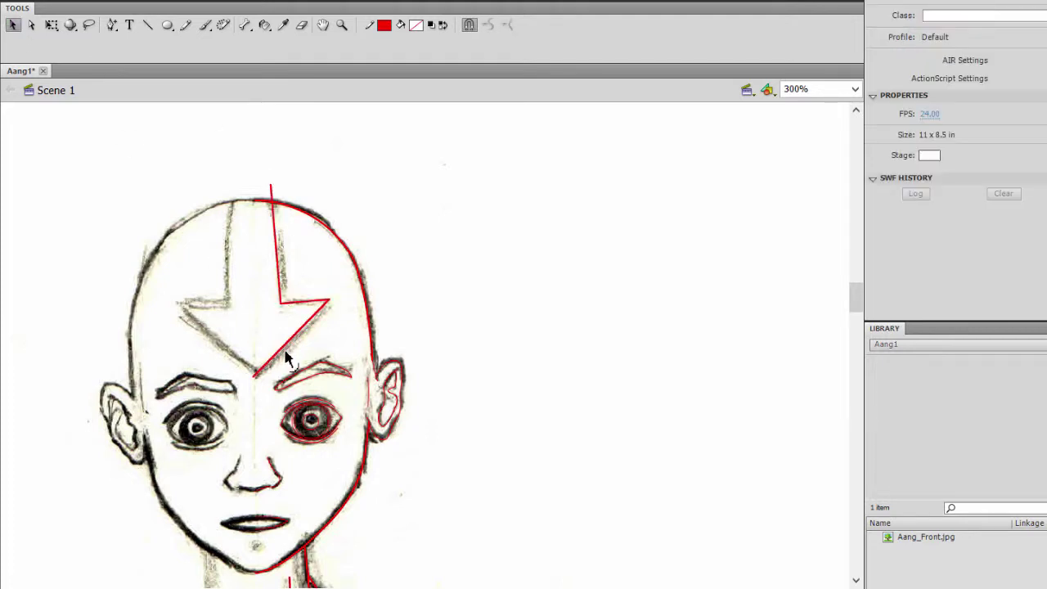
pyautogui.moveTo(285, 352); pyautogui.dragTo(288, 352)
pyautogui.moveTo(306, 301); pyautogui.dragTo(324, 304)
pyautogui.moveTo(278, 263); pyautogui.dragTo(282, 262)
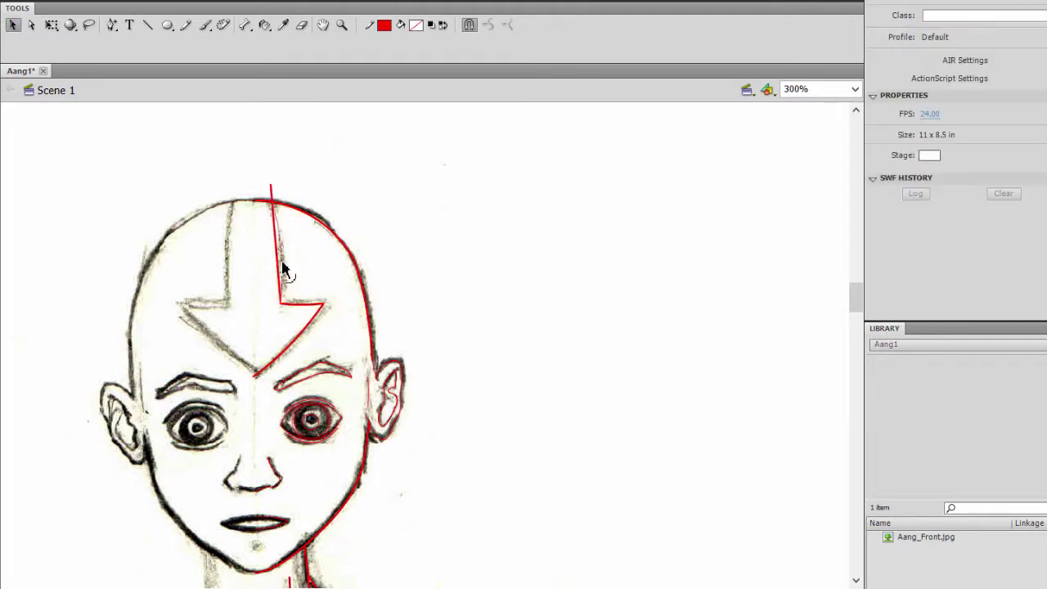
pyautogui.moveTo(282, 303); pyautogui.dragTo(285, 302)
pyautogui.click(272, 192)
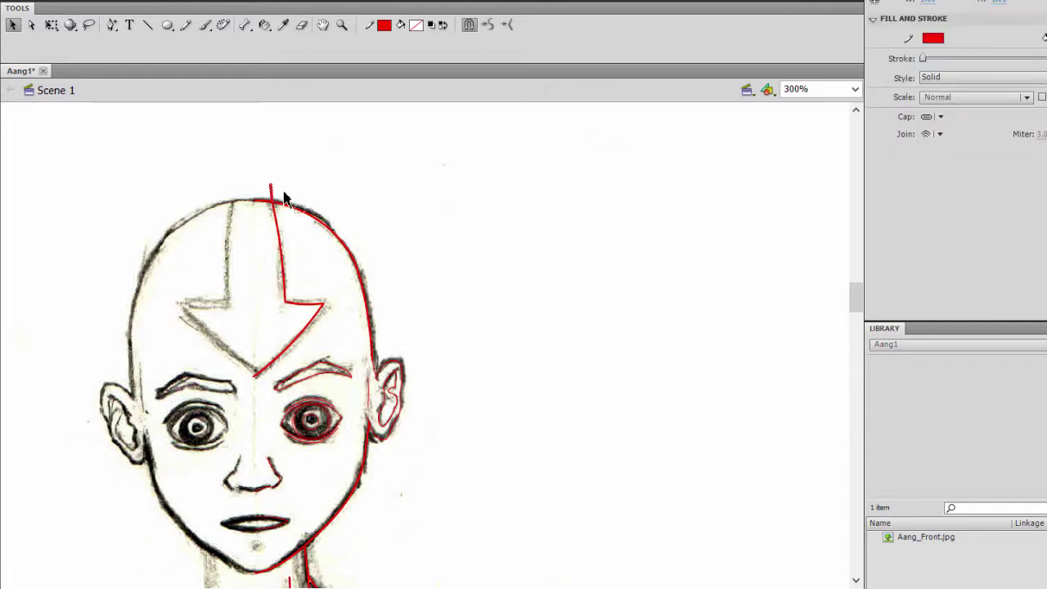
pyautogui.press('Delete')
# Select the whole red tracing and try to flip it horizontally onto the other half of the body.
pyautogui.scroll(-10, 624, 230)
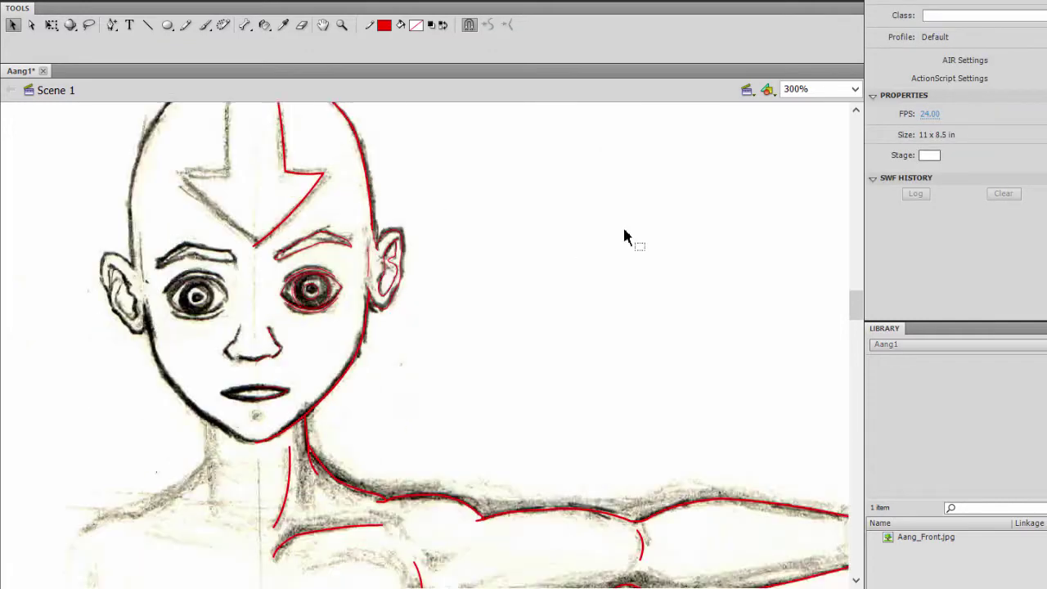
pyautogui.hotkey('ctrl', '-')
pyautogui.hotkey('ctrl', '-')
pyautogui.hotkey('ctrl', '-')
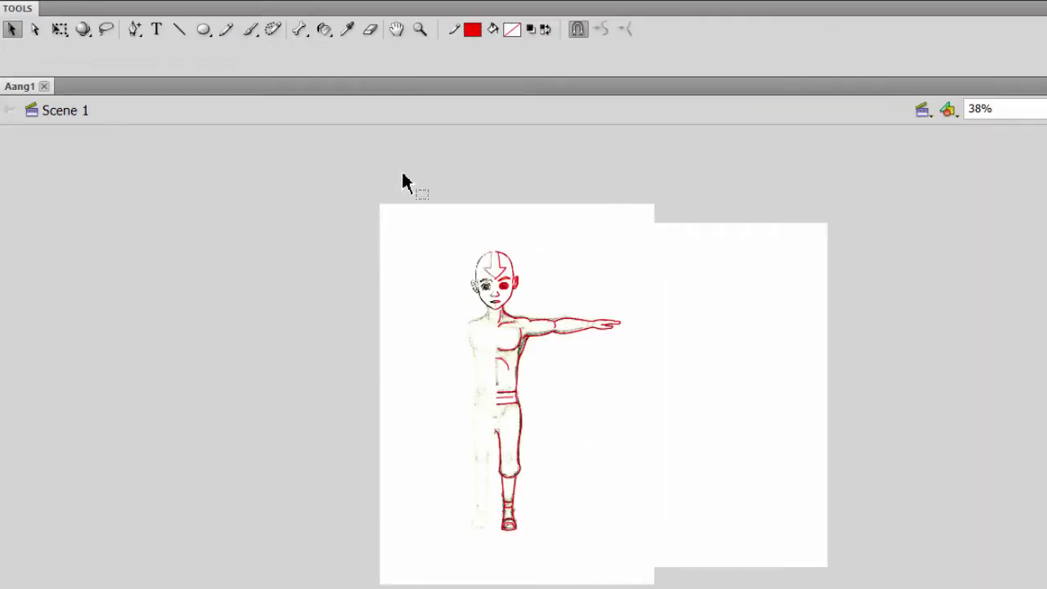
pyautogui.moveTo(403, 180); pyautogui.dragTo(734, 570)
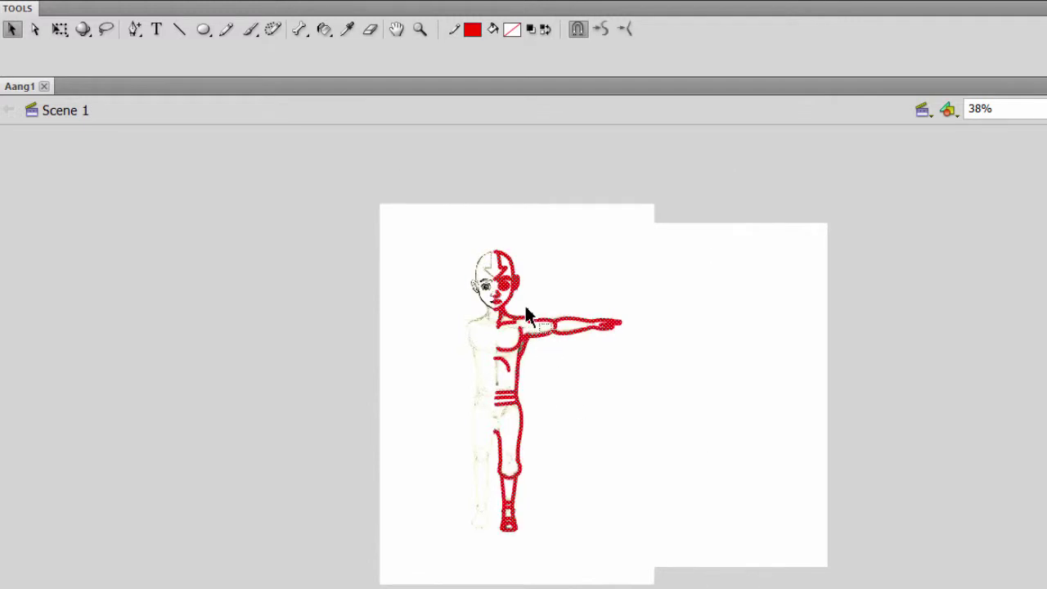
pyautogui.click(62, 34)
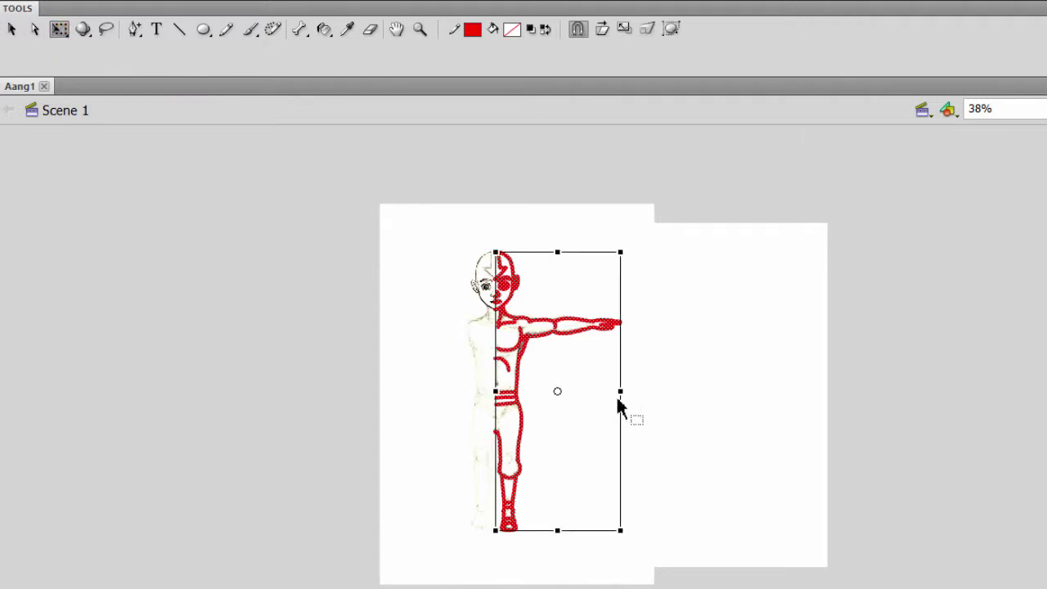
pyautogui.moveTo(625, 393); pyautogui.dragTo(375, 392)
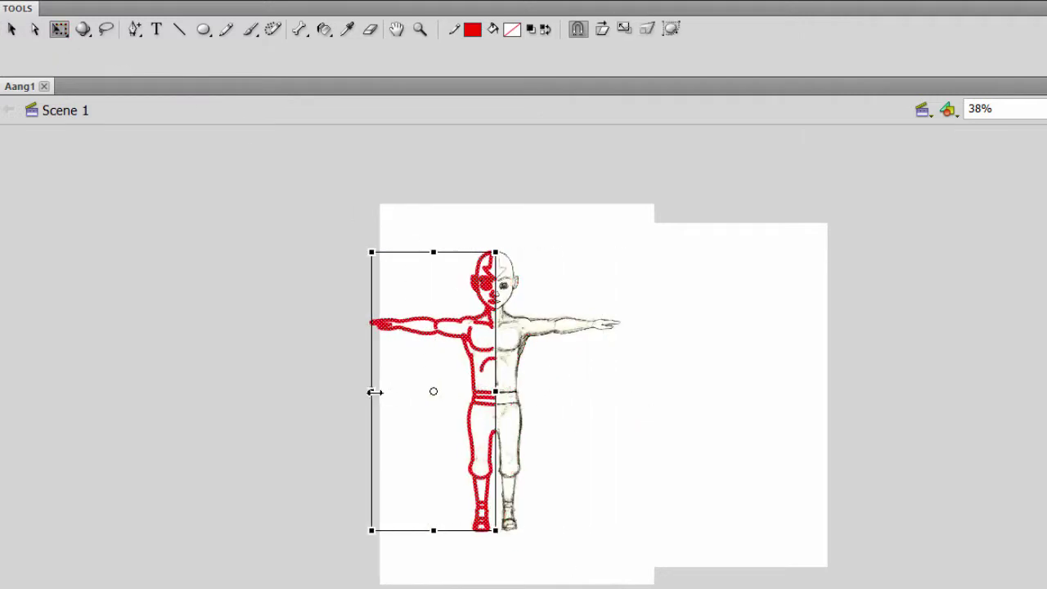
pyautogui.hotkey('ctrl', 'z')
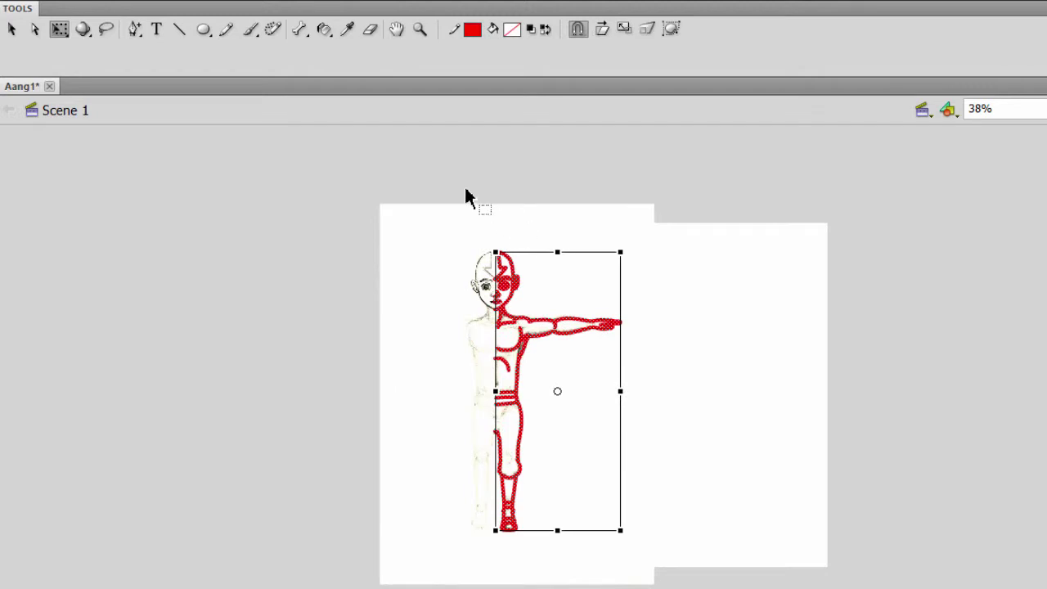
# Copy the whole red half-body tracing and paste the duplicate in place.
pyautogui.moveTo(397, 178)
pyautogui.mouseDown()
pyautogui.moveTo(692, 549)
pyautogui.moveTo(707, 586)
pyautogui.mouseUp()
pyautogui.moveTo(407, 204); pyautogui.dragTo(707, 586)
pyautogui.click(259, 271)
pyautogui.rightClick(259, 271)
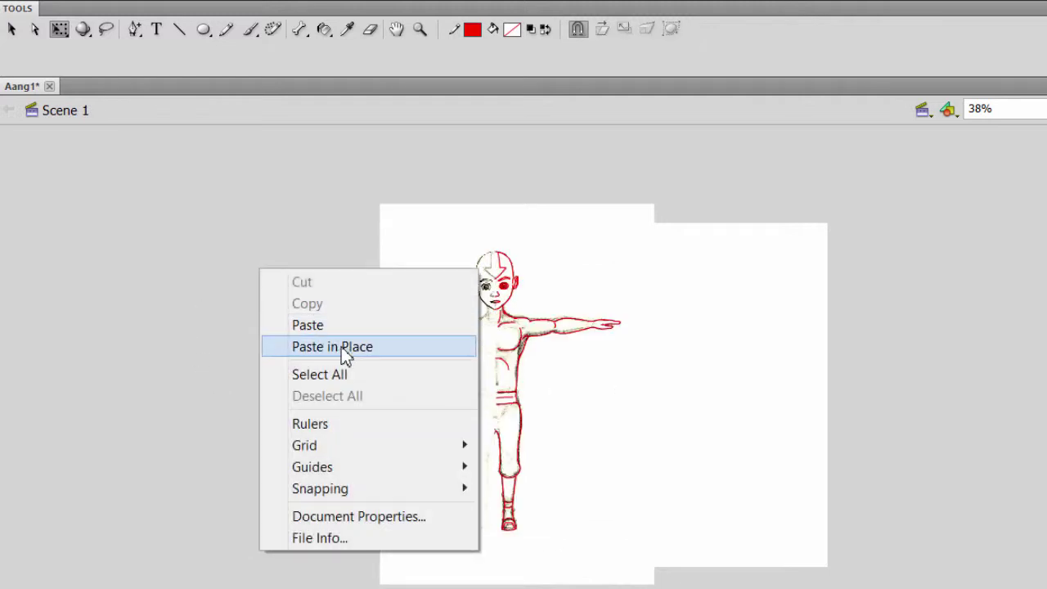
pyautogui.click(342, 347)
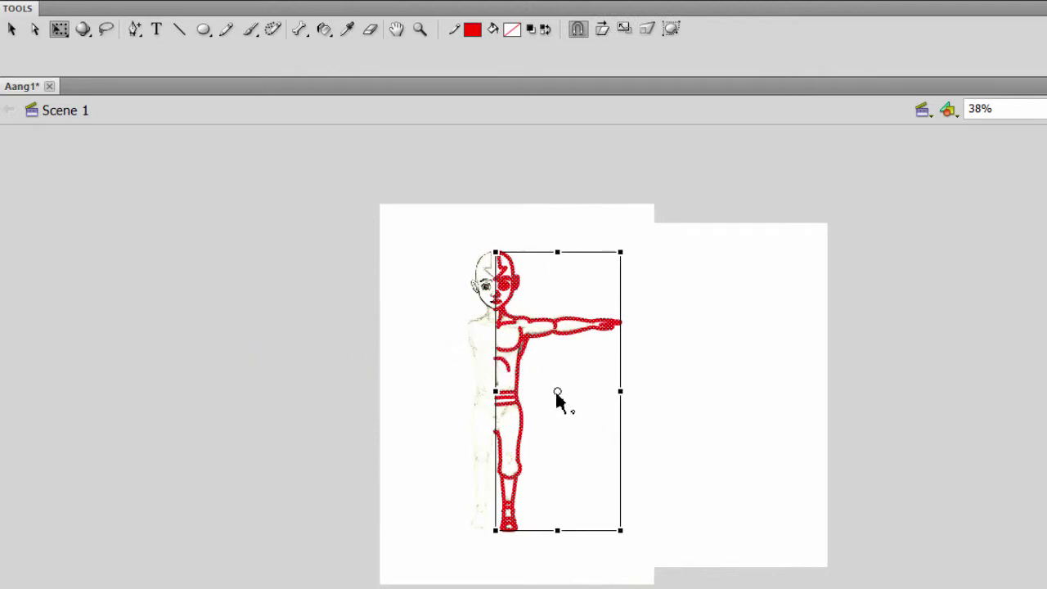
# Move the duplicate's transformation point onto the body's centre line and mirror the duplicate horizontally onto the untraced half.
pyautogui.moveTo(557, 393); pyautogui.dragTo(527, 370)
pyautogui.moveTo(527, 371); pyautogui.dragTo(497, 393)
pyautogui.hotkey('ctrl', '=')
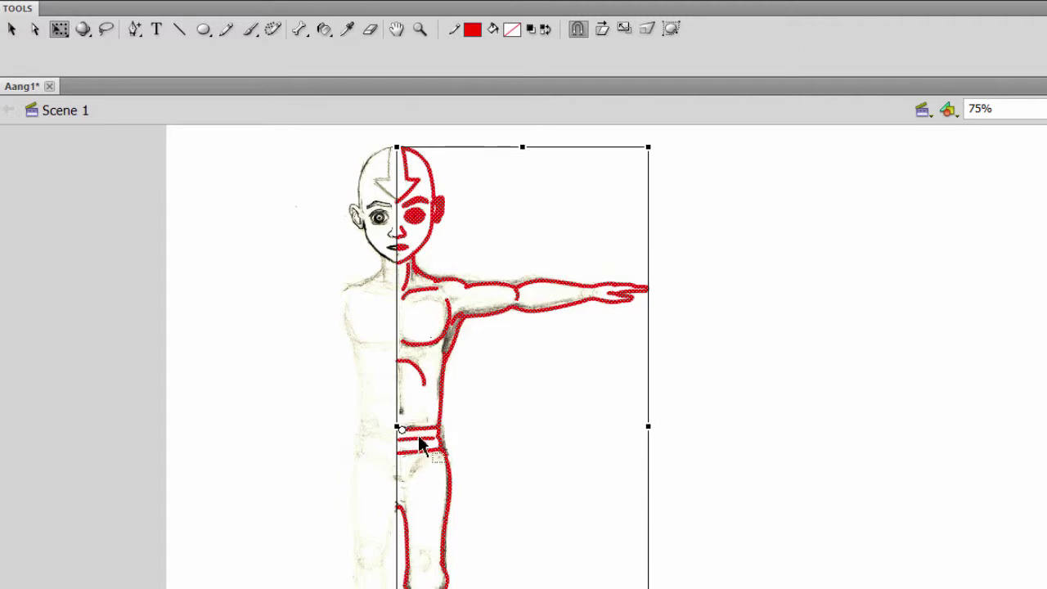
pyautogui.moveTo(398, 429); pyautogui.dragTo(398, 428)
pyautogui.hotkey('ctrl', '-')
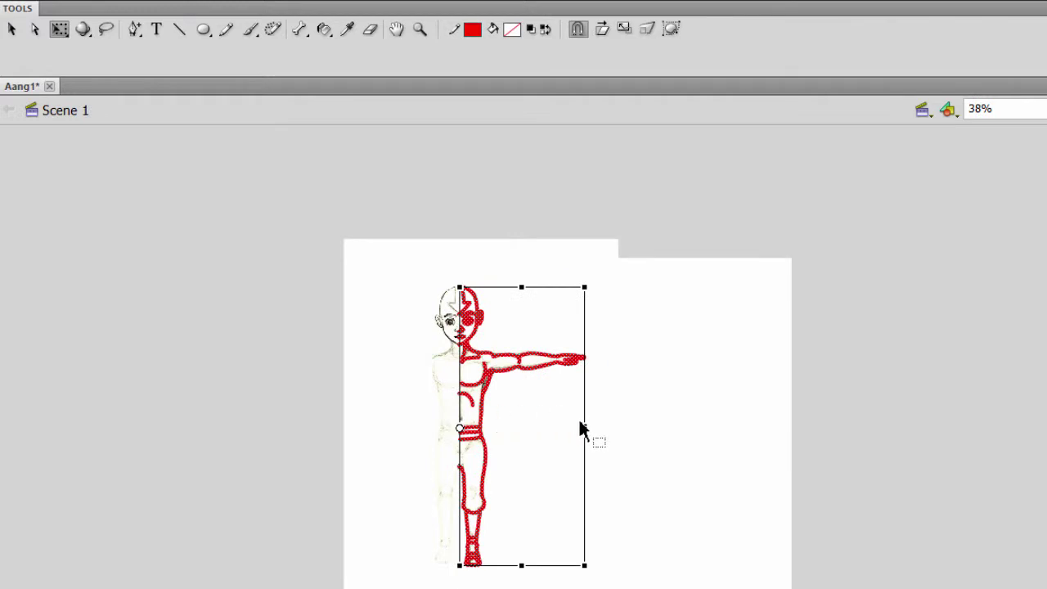
pyautogui.moveTo(576, 426); pyautogui.dragTo(336, 420)
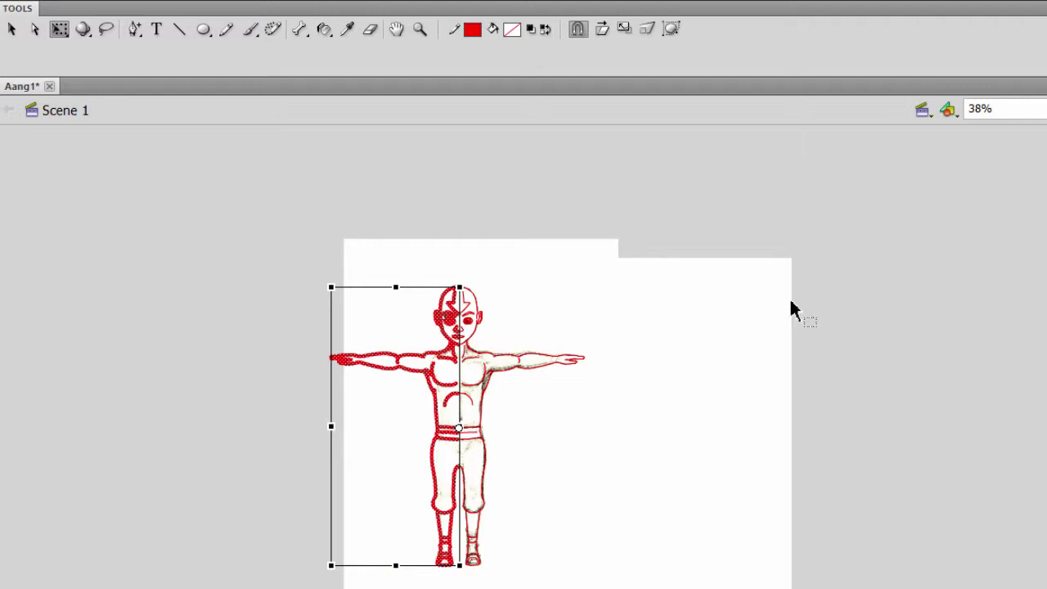
pyautogui.click(792, 307)
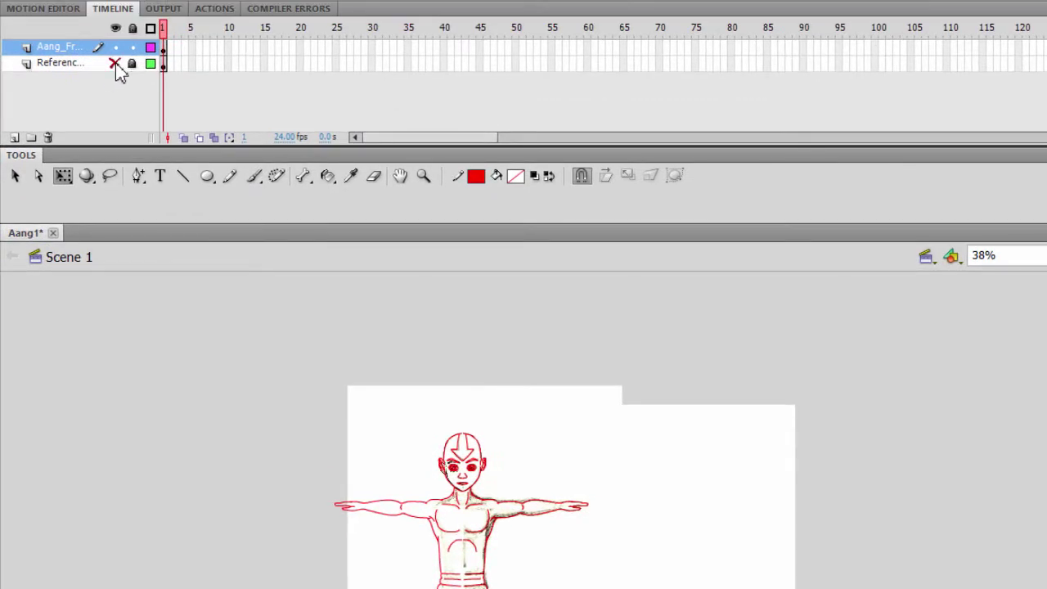
# Hide the reference sketch layer and change the stroke colour of the whole figure to black.
pyautogui.moveTo(231, 335); pyautogui.dragTo(552, 588)
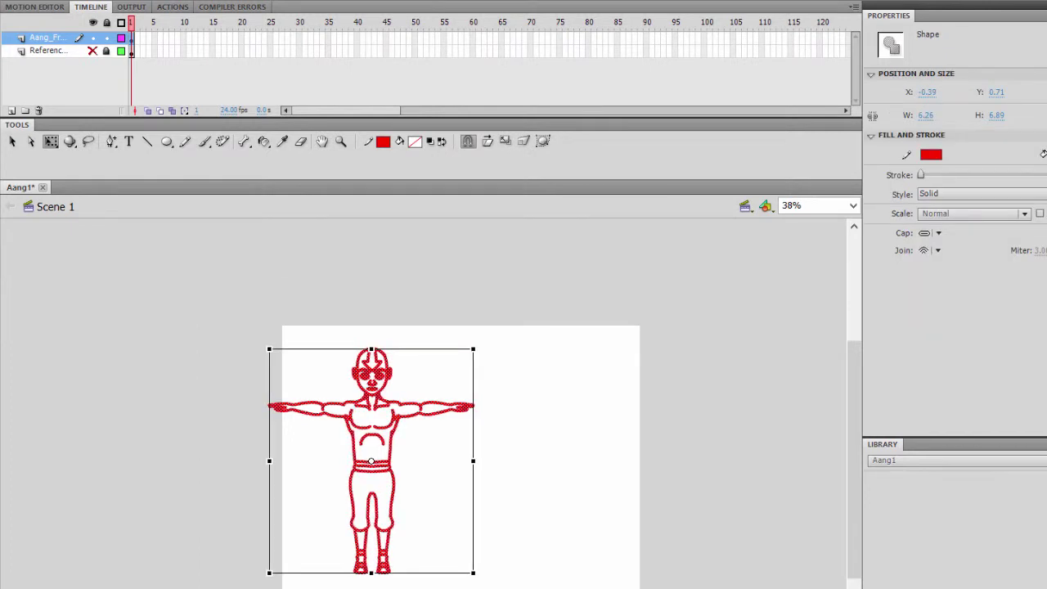
pyautogui.click(430, 512)
pyautogui.hotkey('ctrl', '=')
pyautogui.hotkey('ctrl', '-')
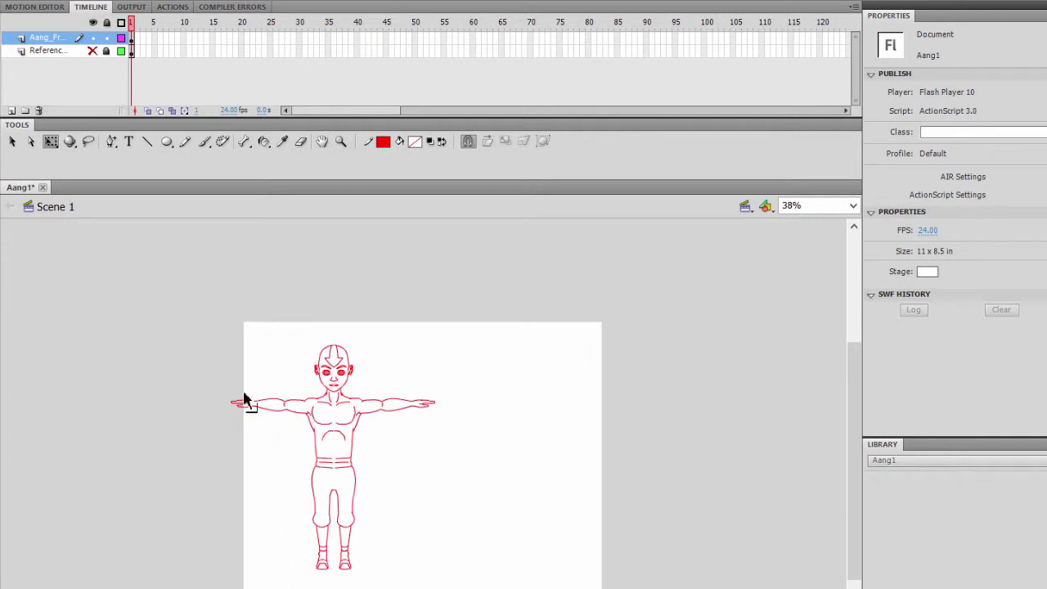
pyautogui.moveTo(180, 299); pyautogui.dragTo(608, 588)
pyautogui.click(385, 144)
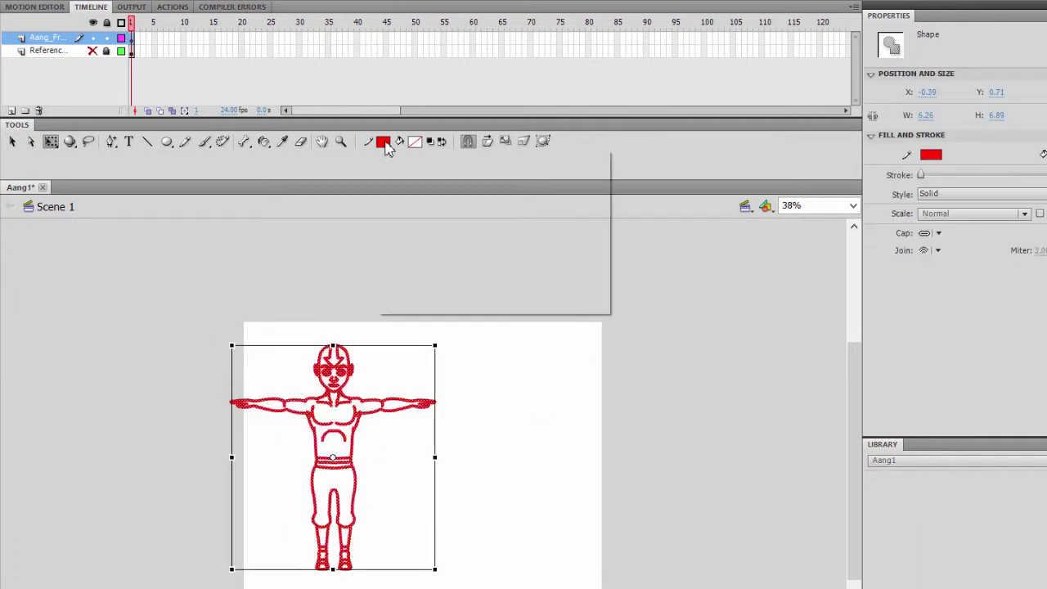
pyautogui.click(386, 173)
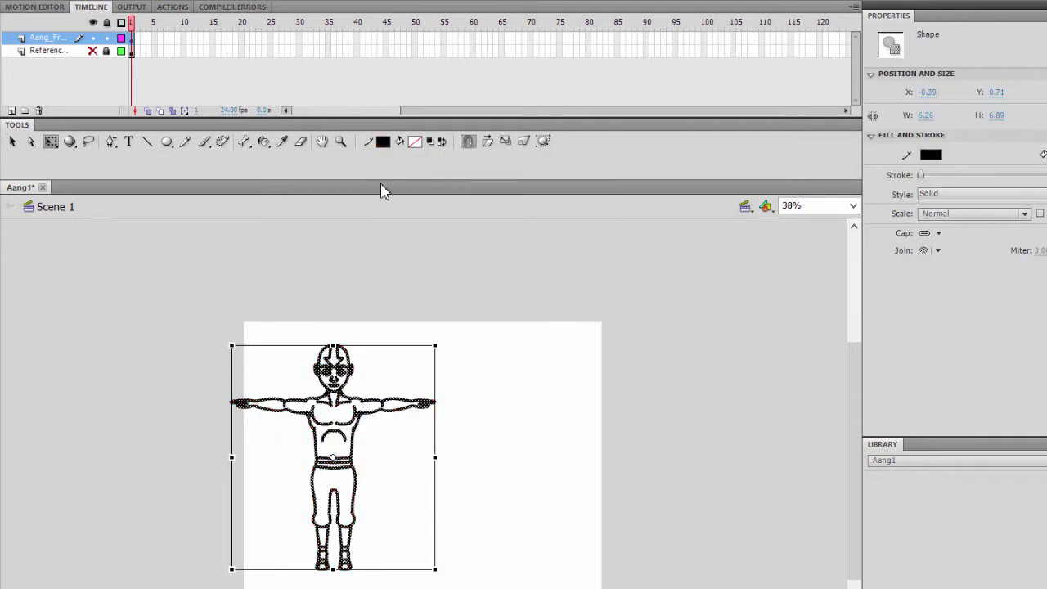
pyautogui.click(306, 299)
# Close the centre gaps between the mirrored halves with short lines on the head, the abdominal arc and the three waistband lines.
pyautogui.hotkey('ctrl', '=')
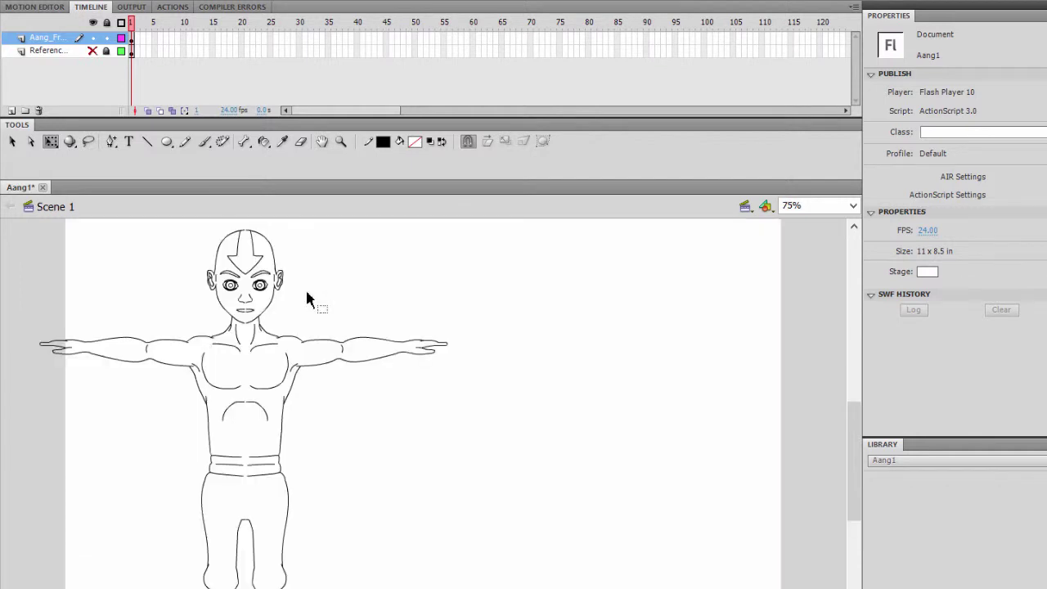
pyautogui.scroll(2, 299, 306)
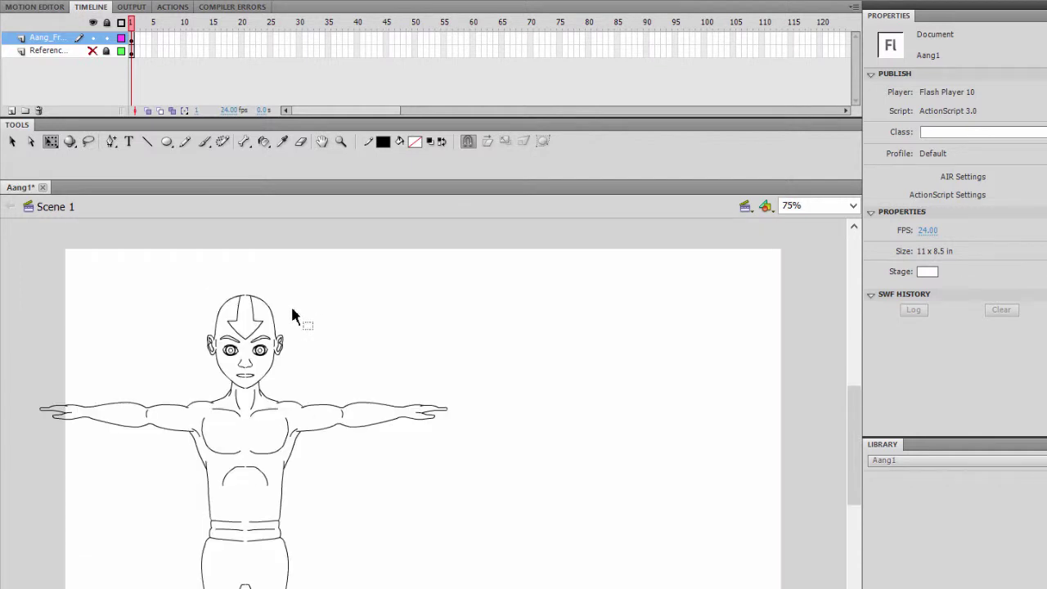
pyautogui.hotkey('ctrl', '=')
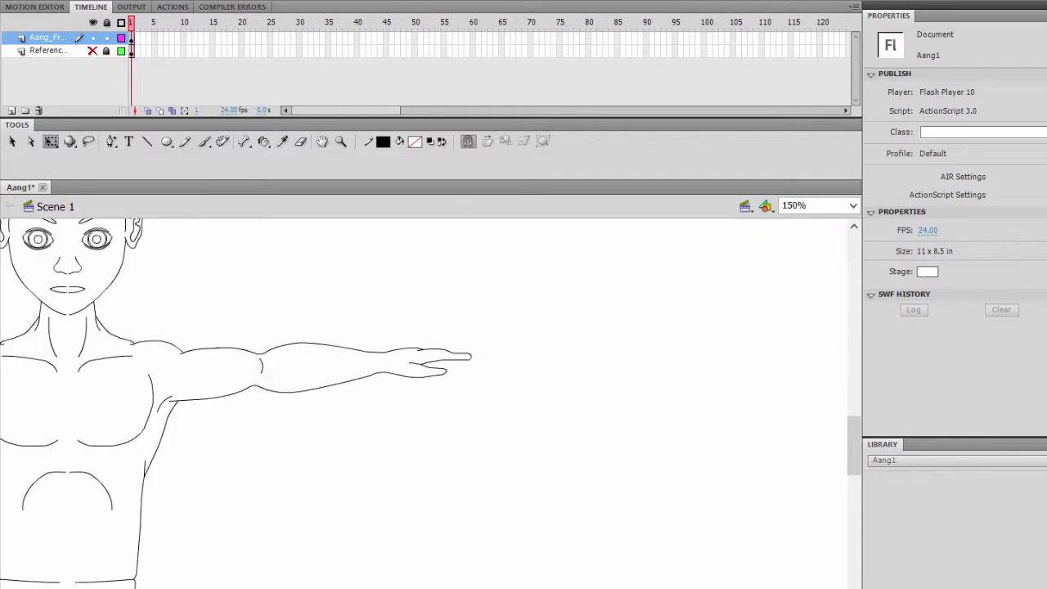
pyautogui.moveTo(101, 343); pyautogui.dragTo(314, 473)
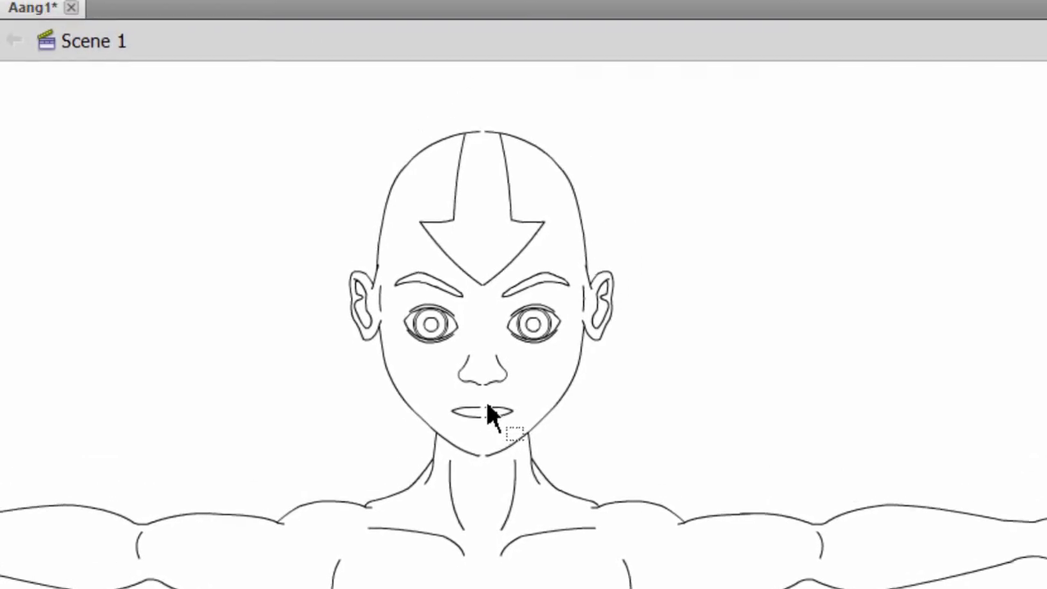
pyautogui.click(22, 40)
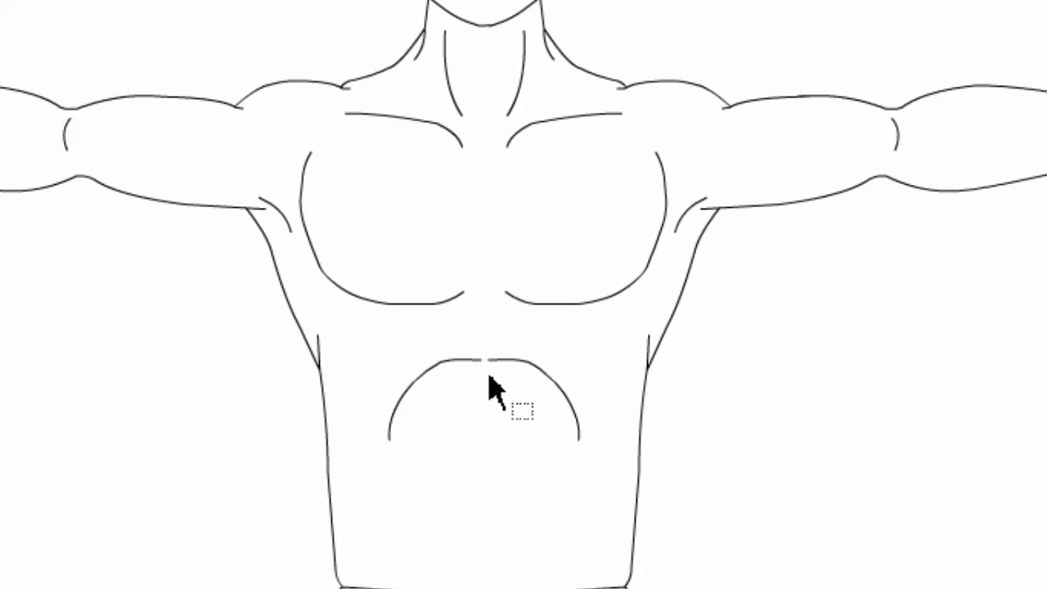
pyautogui.moveTo(482, 358); pyautogui.dragTo(493, 359)
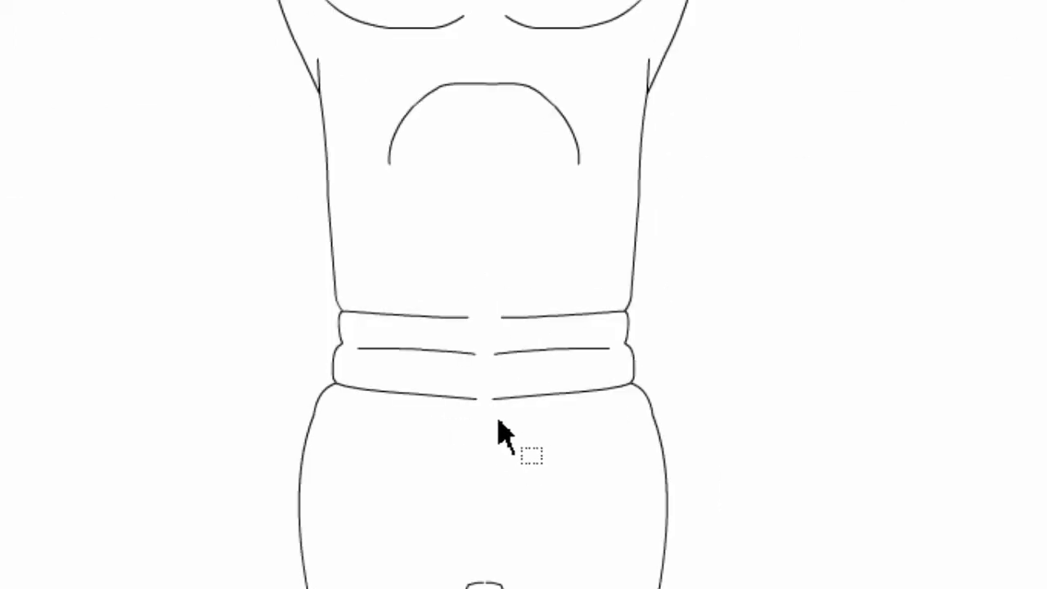
pyautogui.moveTo(472, 317); pyautogui.dragTo(504, 318)
pyautogui.moveTo(476, 353); pyautogui.dragTo(493, 353)
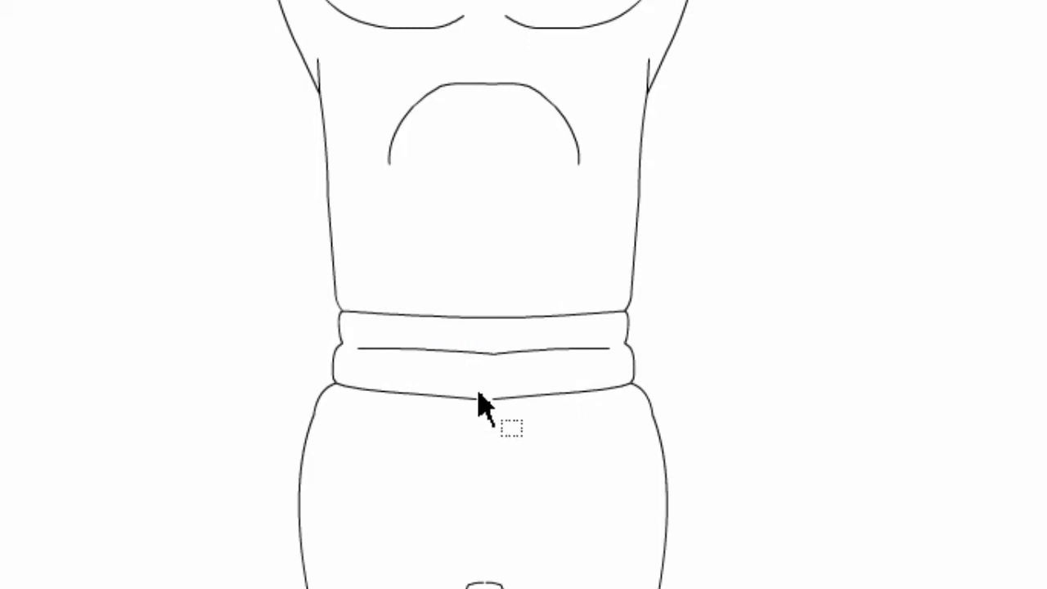
pyautogui.moveTo(478, 398); pyautogui.dragTo(493, 399)
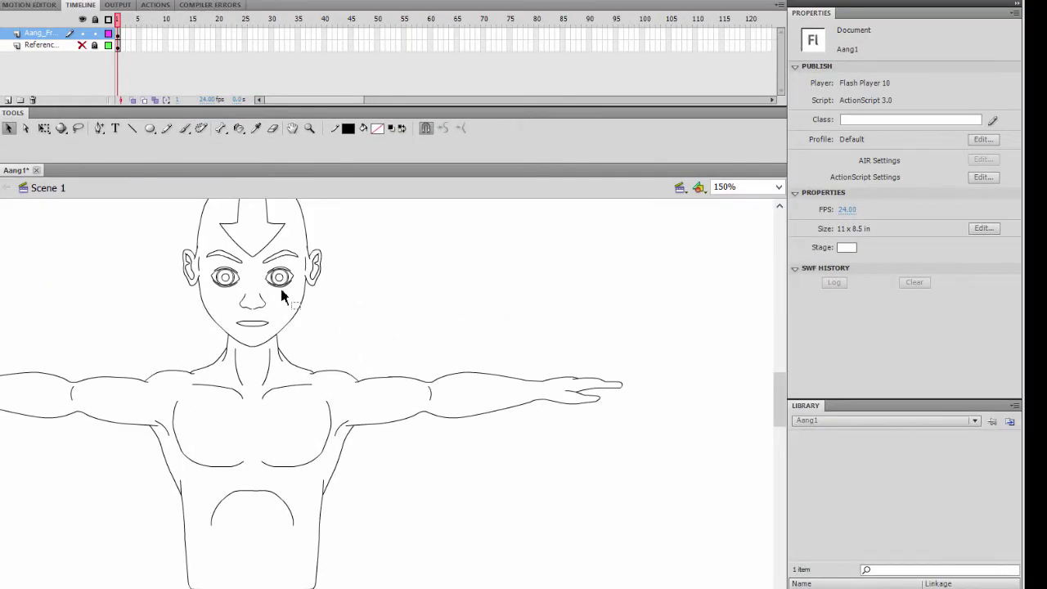
# Make the reference sketch layer visible again beneath the black line art.
pyautogui.scroll(1, 281, 292)
pyautogui.scroll(-3, 282, 292)
pyautogui.scroll(2, 281, 293)
pyautogui.click(81, 46)
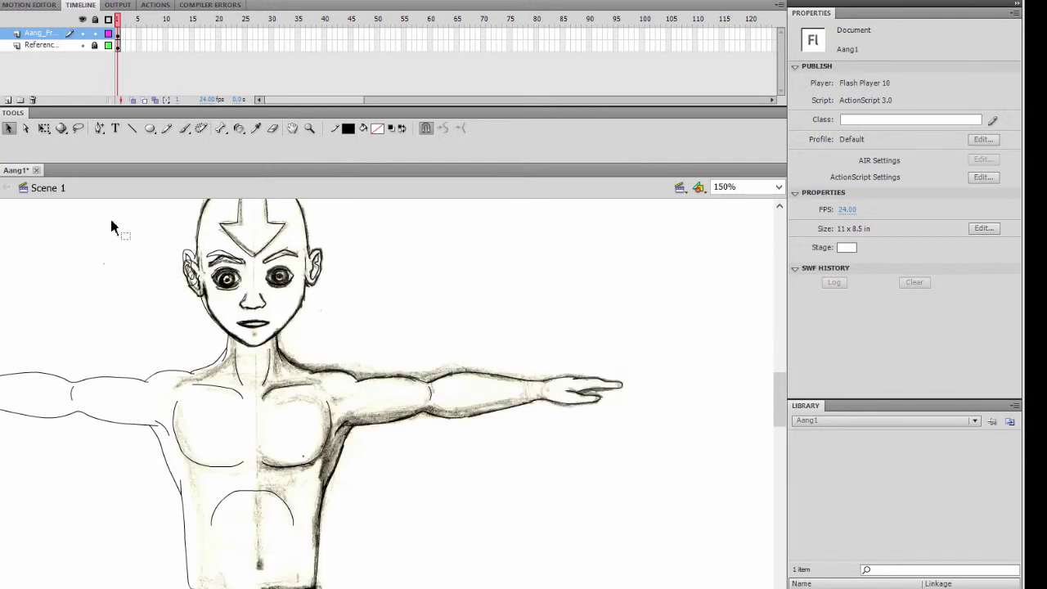
pyautogui.click(131, 129)
pyautogui.scroll(-2, 252, 498)
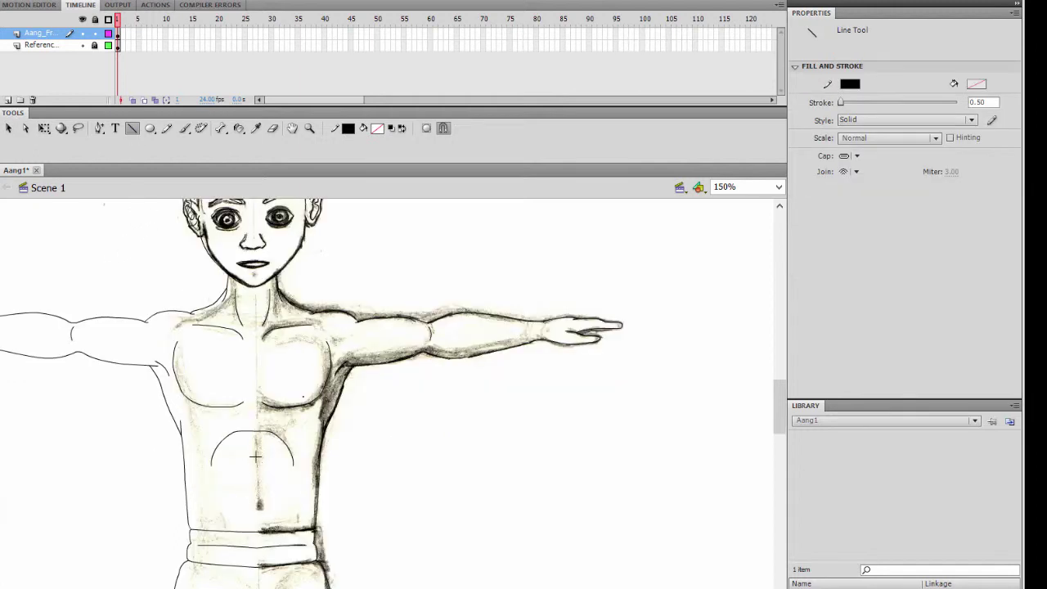
# Adjust and smooth the abdominal arc where its two halves meet.
pyautogui.click(9, 128)
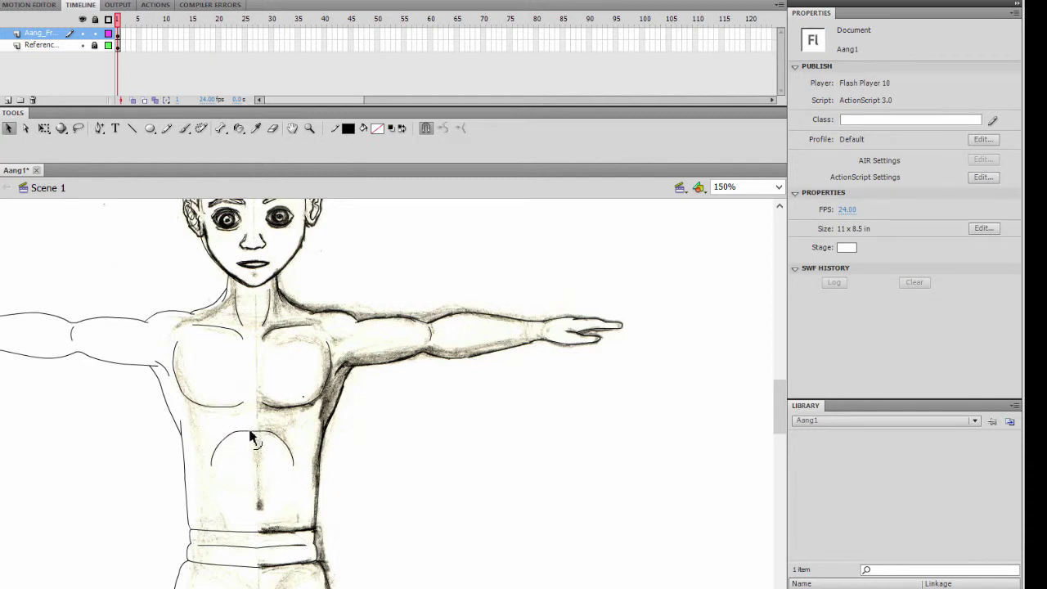
pyautogui.moveTo(252, 432); pyautogui.dragTo(252, 424)
pyautogui.click(254, 433)
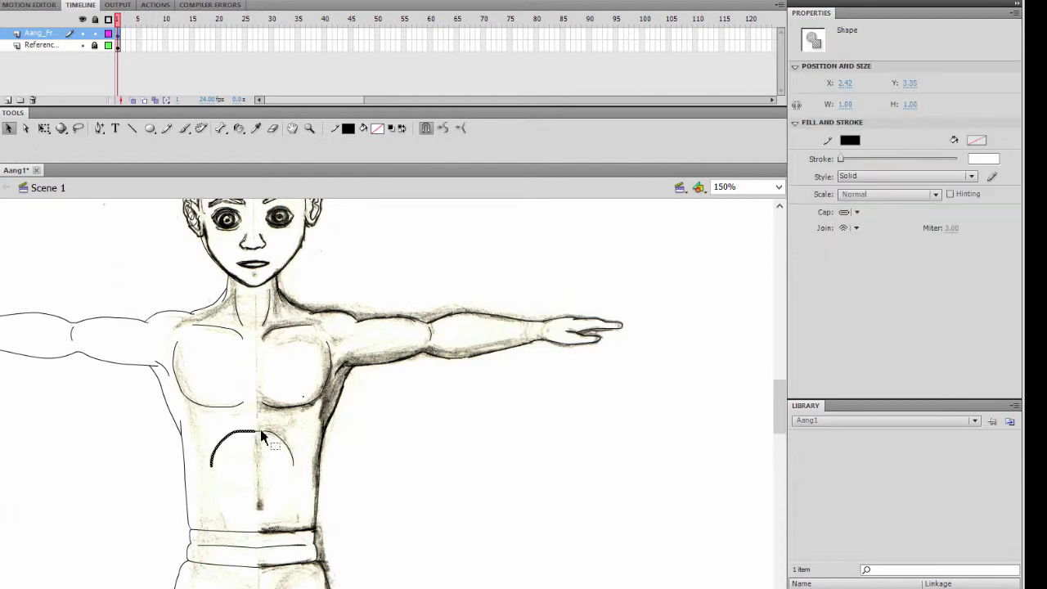
pyautogui.click(445, 131)
pyautogui.click(221, 409)
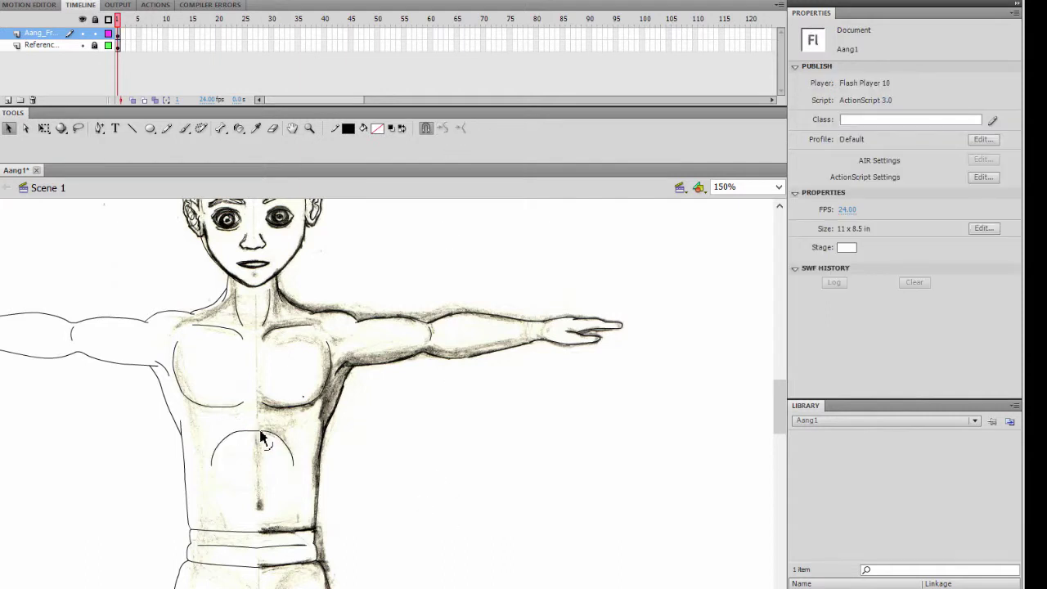
pyautogui.moveTo(204, 423); pyautogui.dragTo(313, 501)
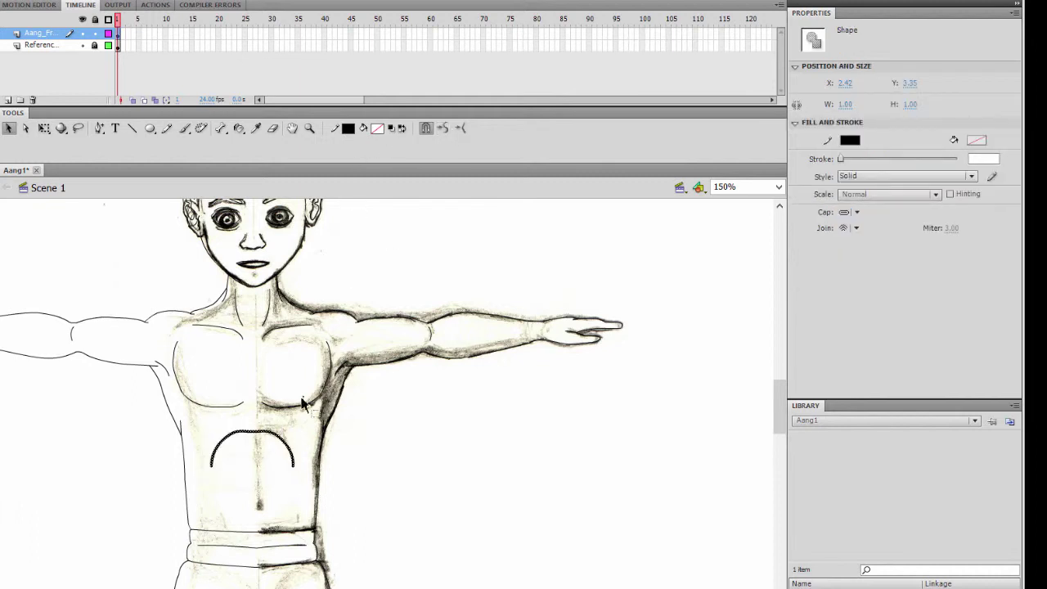
pyautogui.click(255, 436)
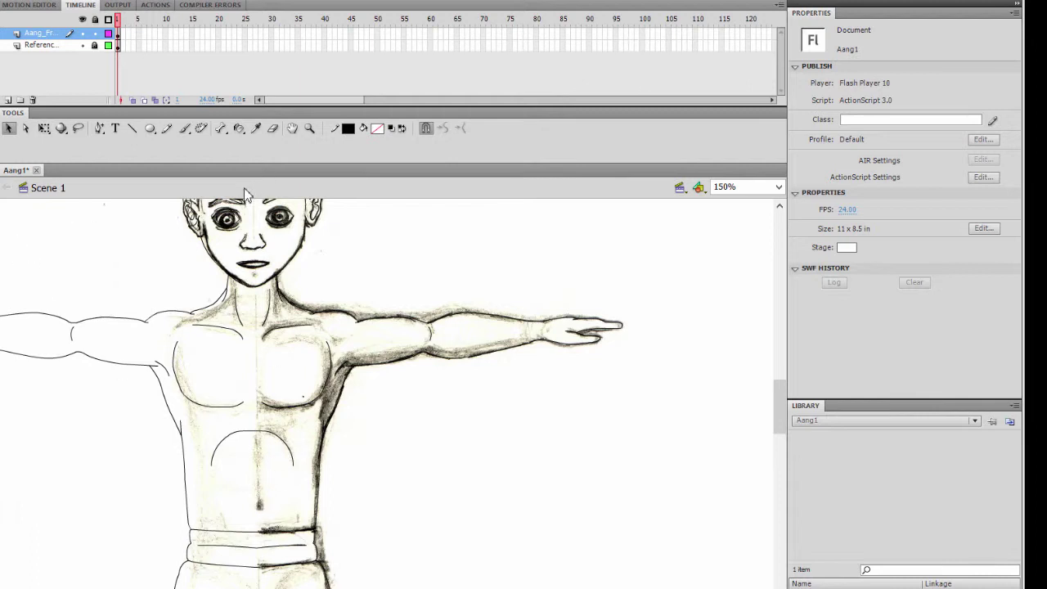
# Draw a small circle over the navel in the sketch with the Oval tool.
pyautogui.click(150, 128)
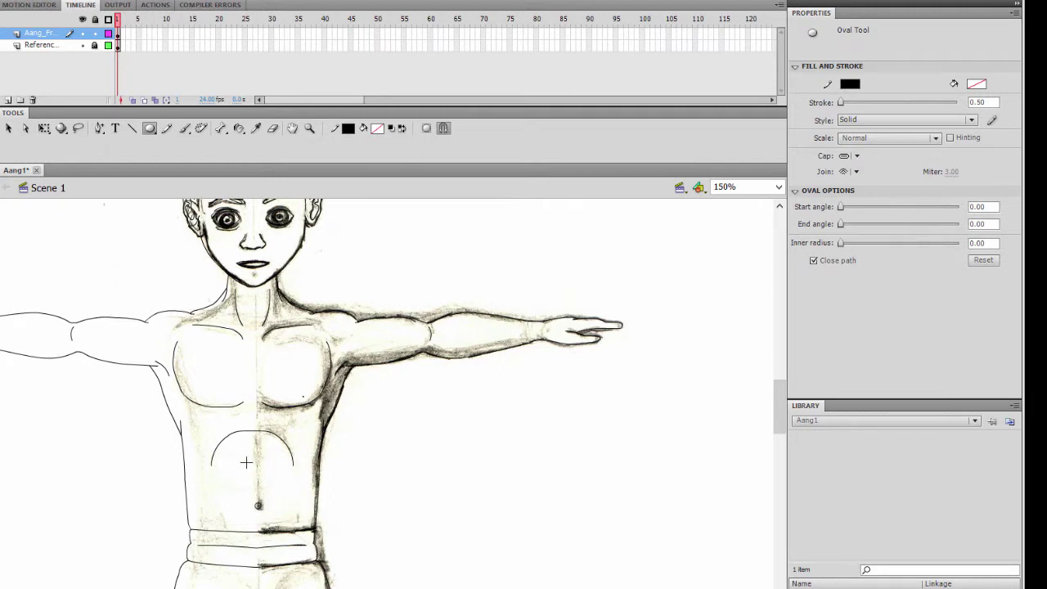
# Draw a connected three-segment line inside the abdominal arc, bend it into a shallow upward-opening curve, and select its middle segment.
pyautogui.click(132, 128)
pyautogui.hotkey('ctrl', '=')
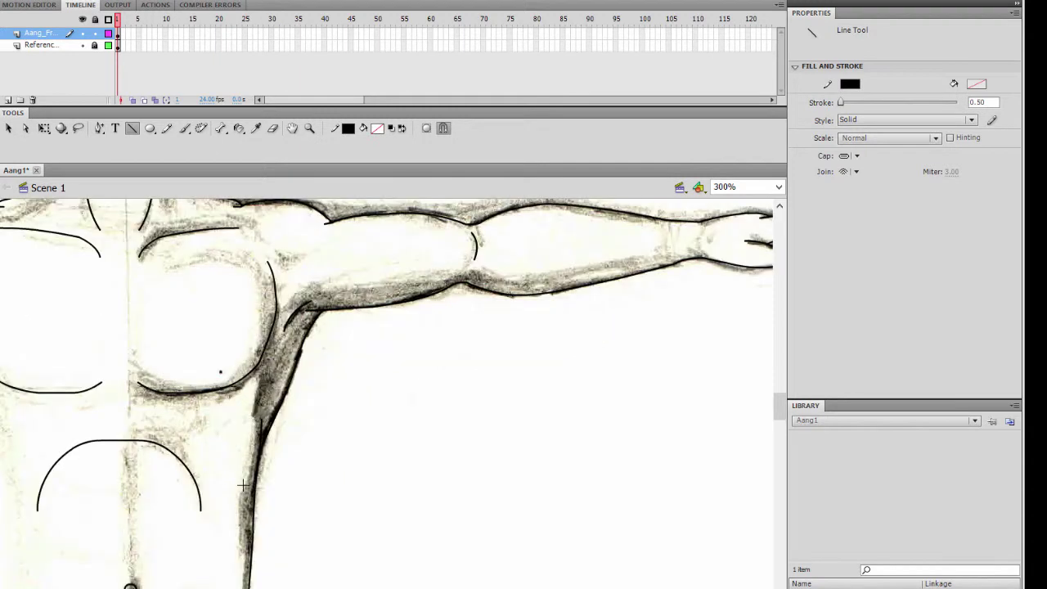
pyautogui.moveTo(64, 479); pyautogui.dragTo(85, 493)
pyautogui.moveTo(85, 494)
pyautogui.mouseDown()
pyautogui.moveTo(159, 494)
pyautogui.moveTo(174, 483)
pyautogui.mouseUp()
pyautogui.click(9, 129)
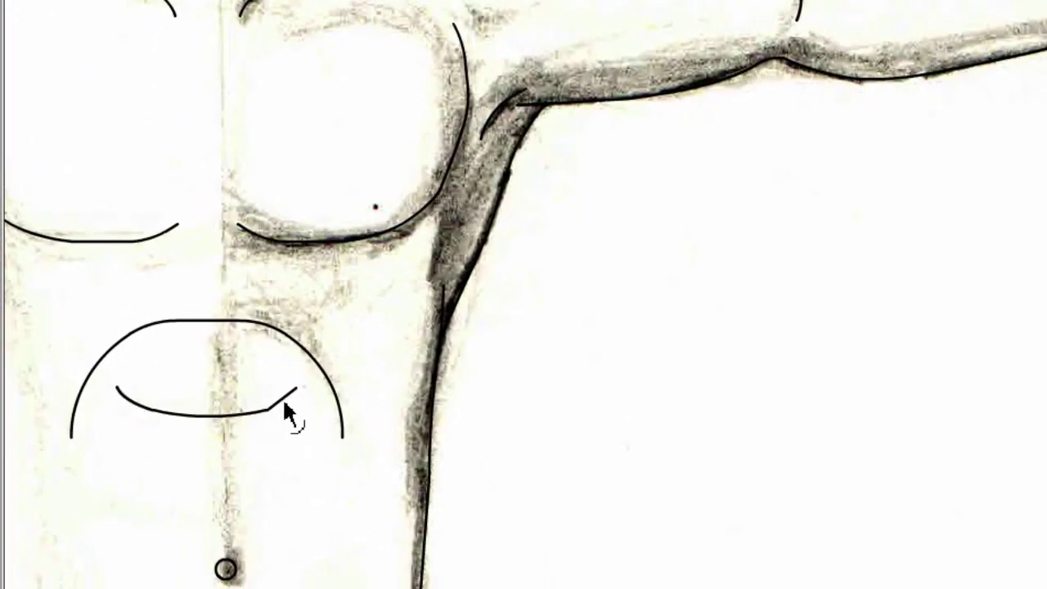
pyautogui.moveTo(283, 398); pyautogui.dragTo(287, 401)
pyautogui.click(244, 413)
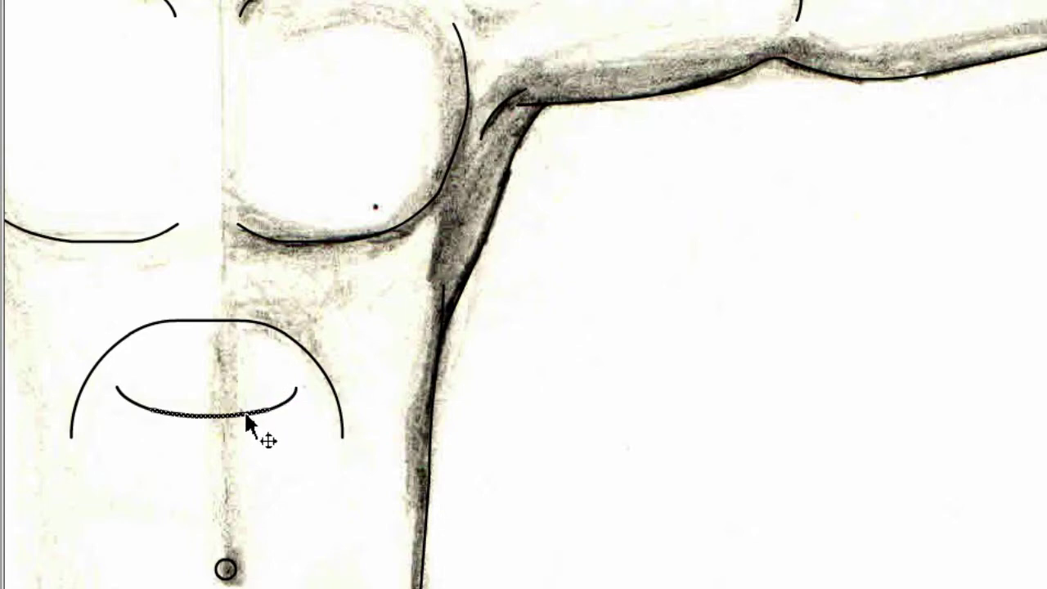